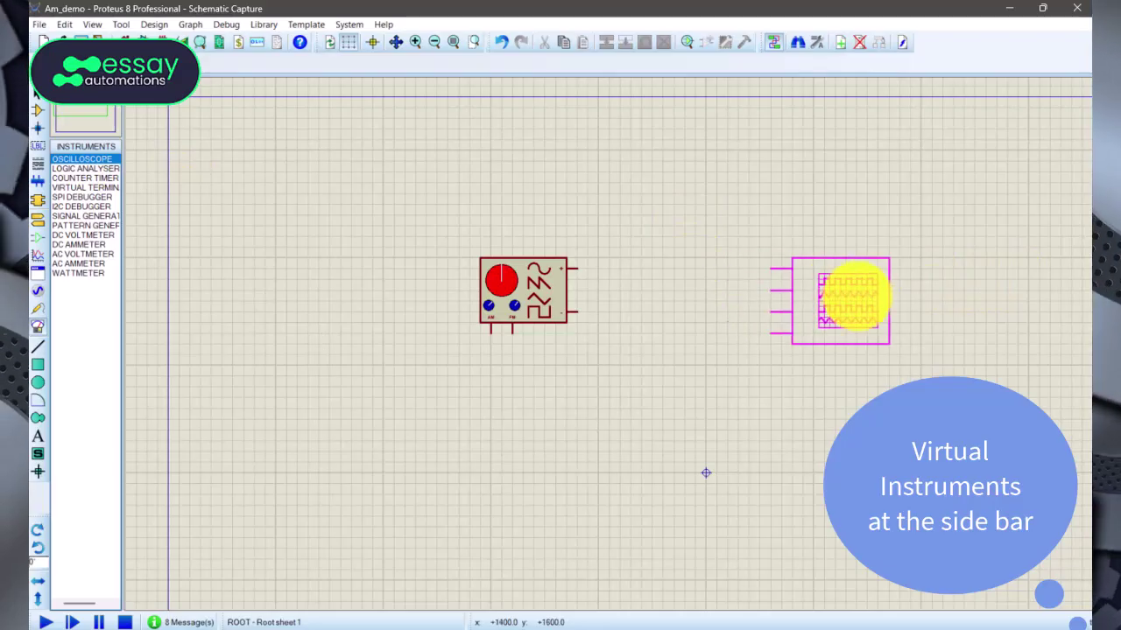
# - Place an oscilloscope beside the signal generator and wire its channel A to the generator's positive output
pyautogui.click(858, 300)
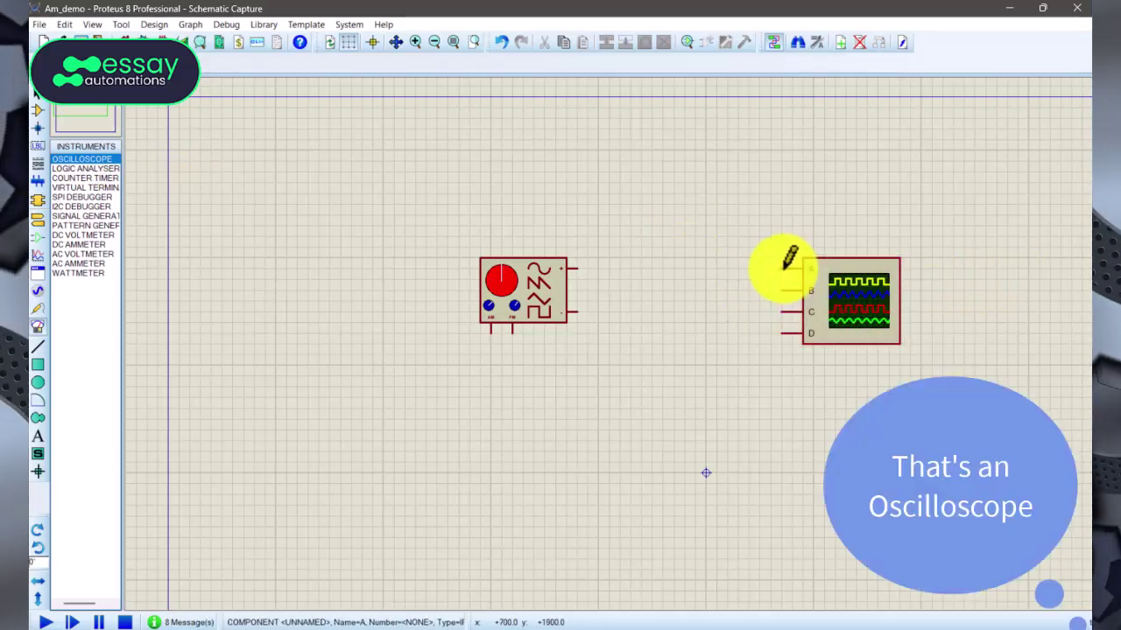
pyautogui.click(786, 268)
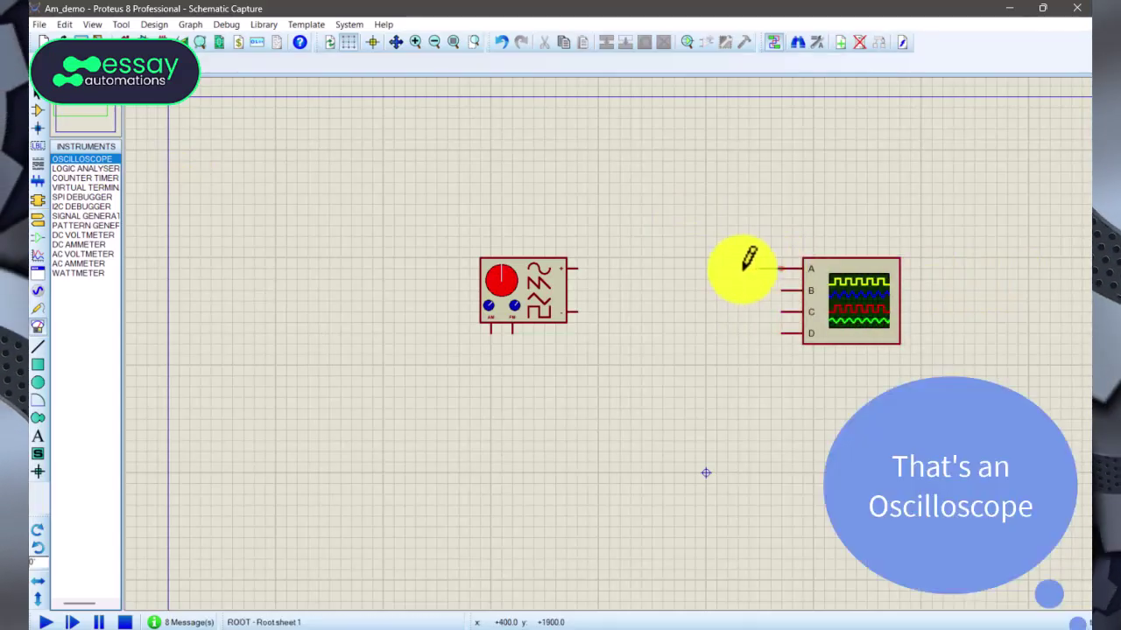
pyautogui.click(579, 267)
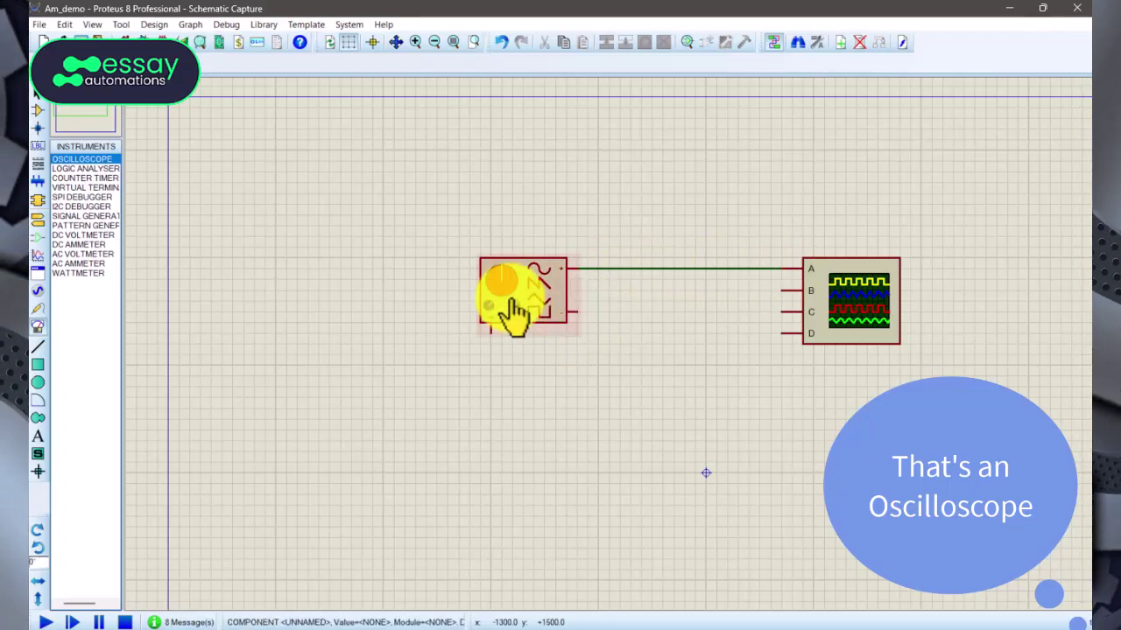
# - Place a ground terminal below the signal generator and wire it to the generator's negative output
pyautogui.click(36, 219)
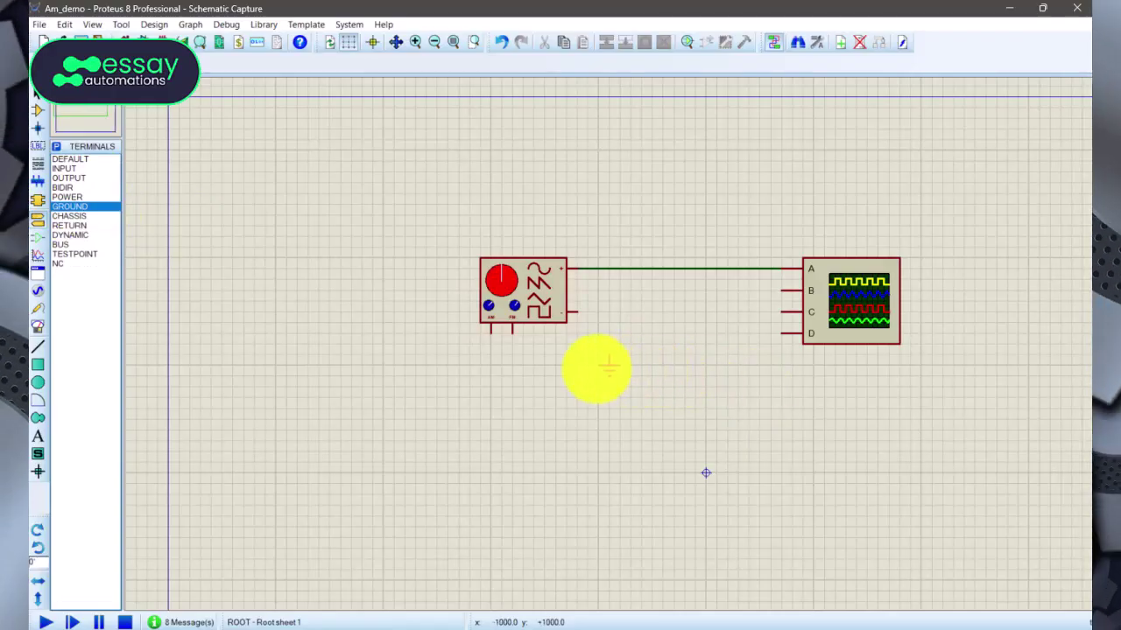
pyautogui.click(597, 350)
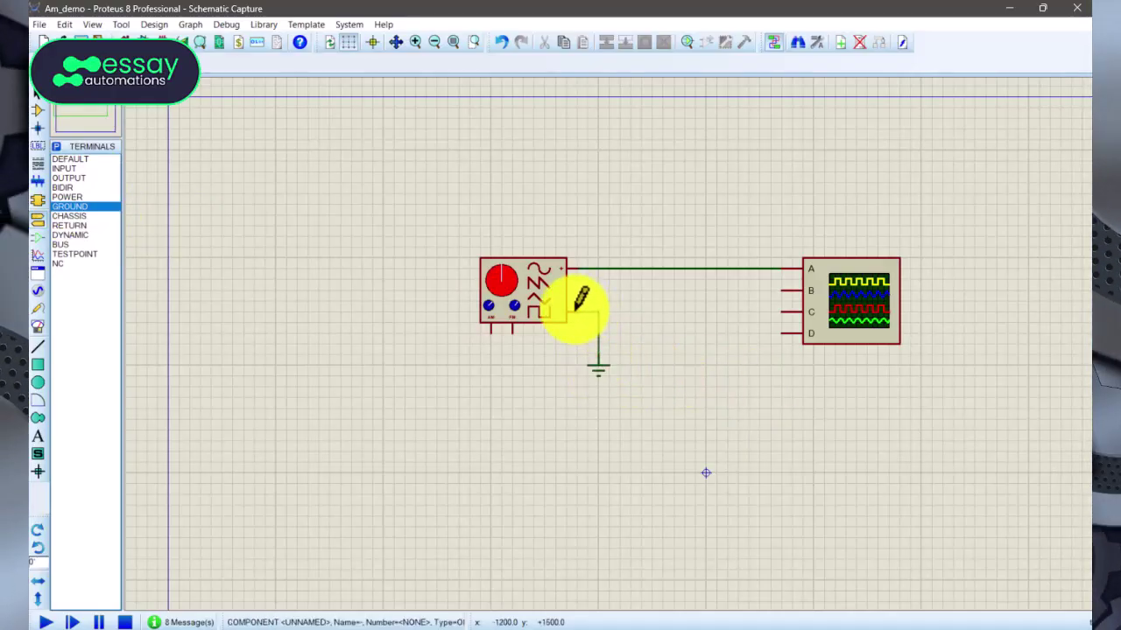
pyautogui.click(568, 312)
pyautogui.click(598, 322)
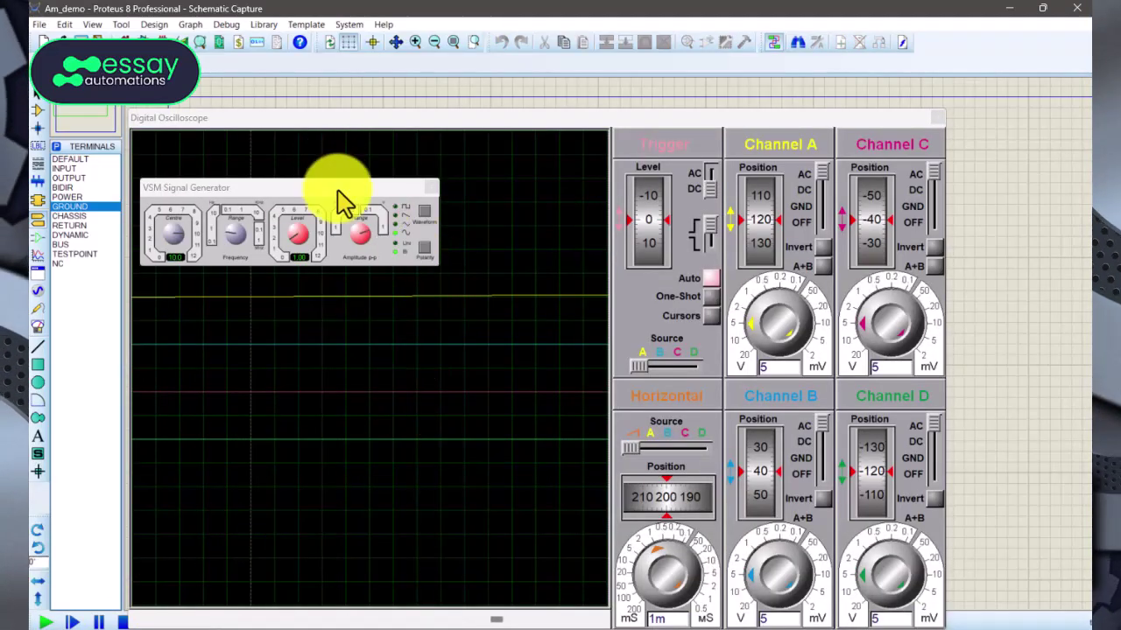
# - Move the signal generator's control window clear of the oscilloscope traces and set its frequency to 10 kHz
pyautogui.moveTo(338, 196); pyautogui.dragTo(832, 282)
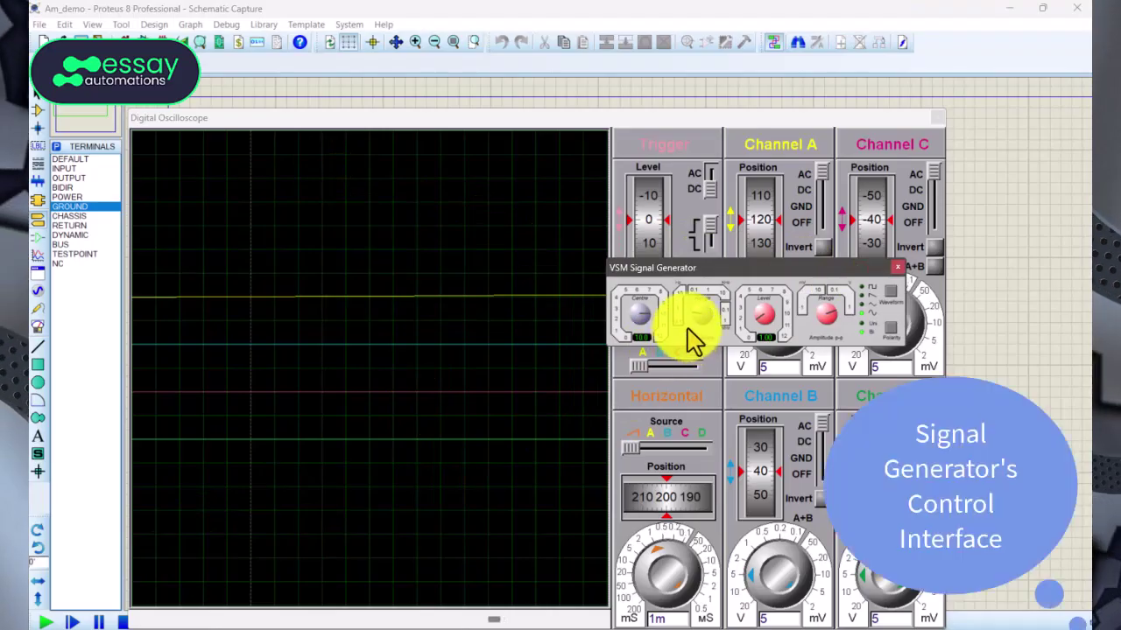
pyautogui.moveTo(733, 273); pyautogui.dragTo(816, 375)
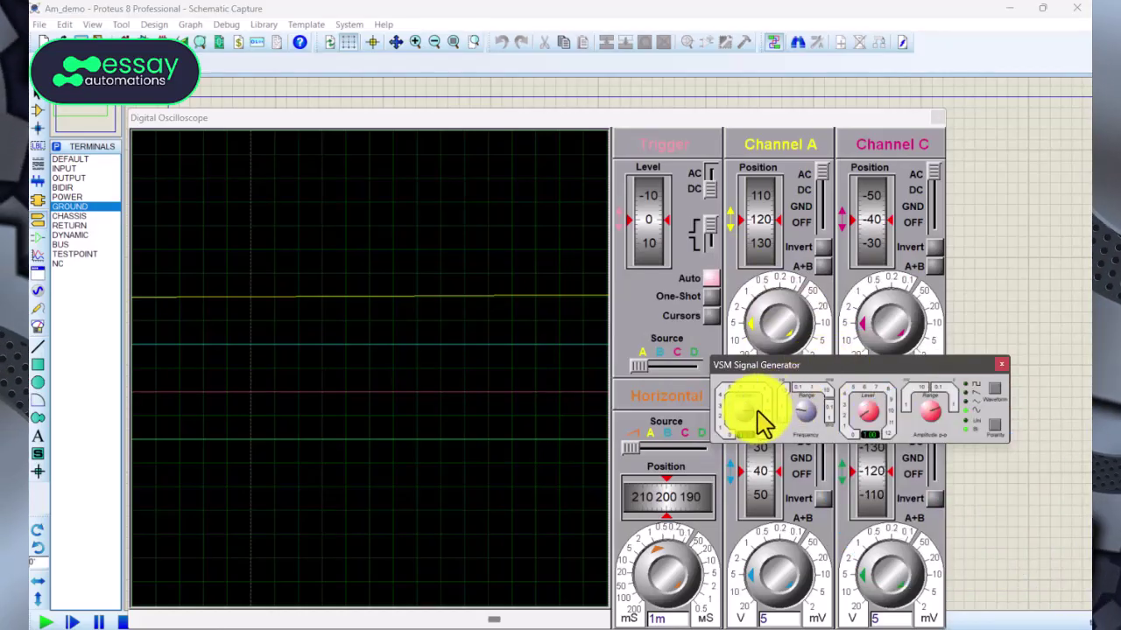
pyautogui.click(800, 409)
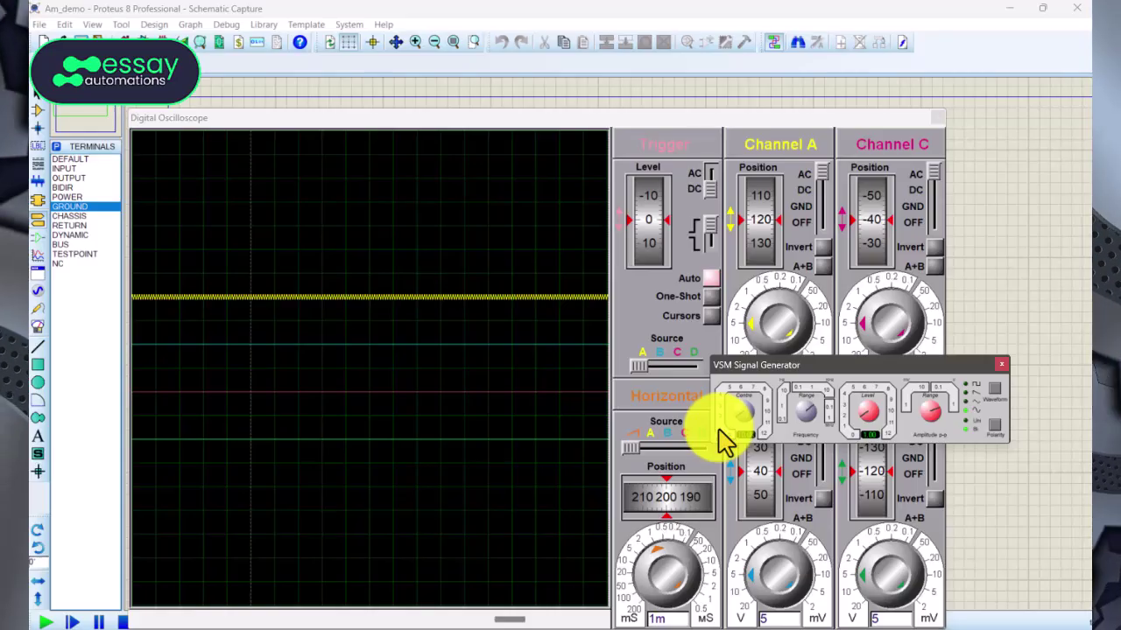
# - Set the signal generator's amplitude level to 4.00
pyautogui.click(867, 421)
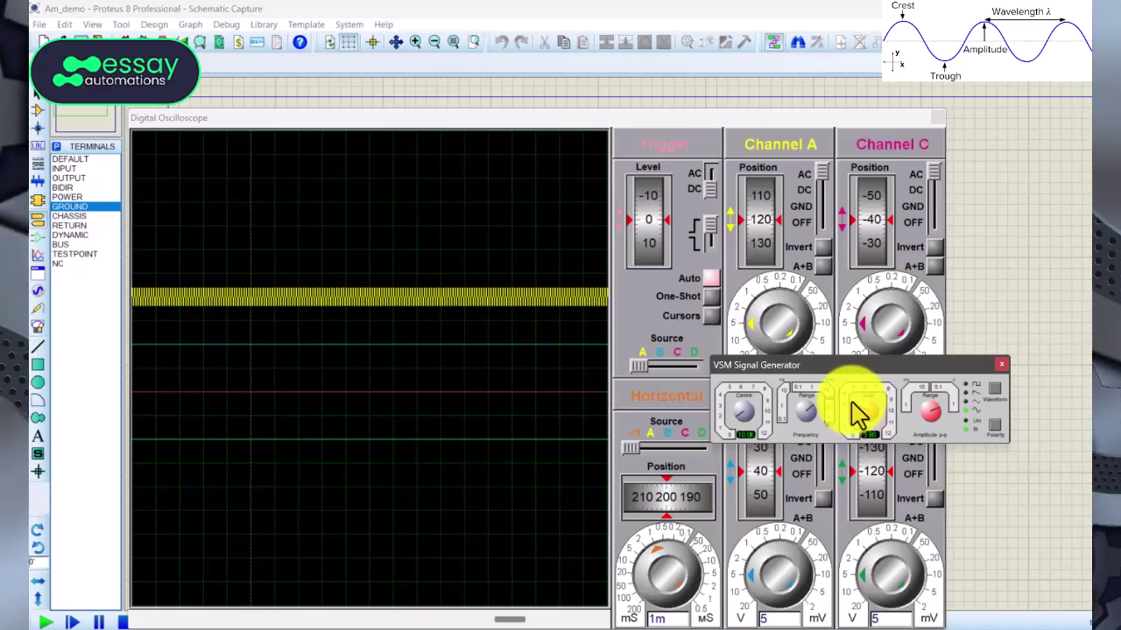
pyautogui.click(858, 414)
pyautogui.click(857, 416)
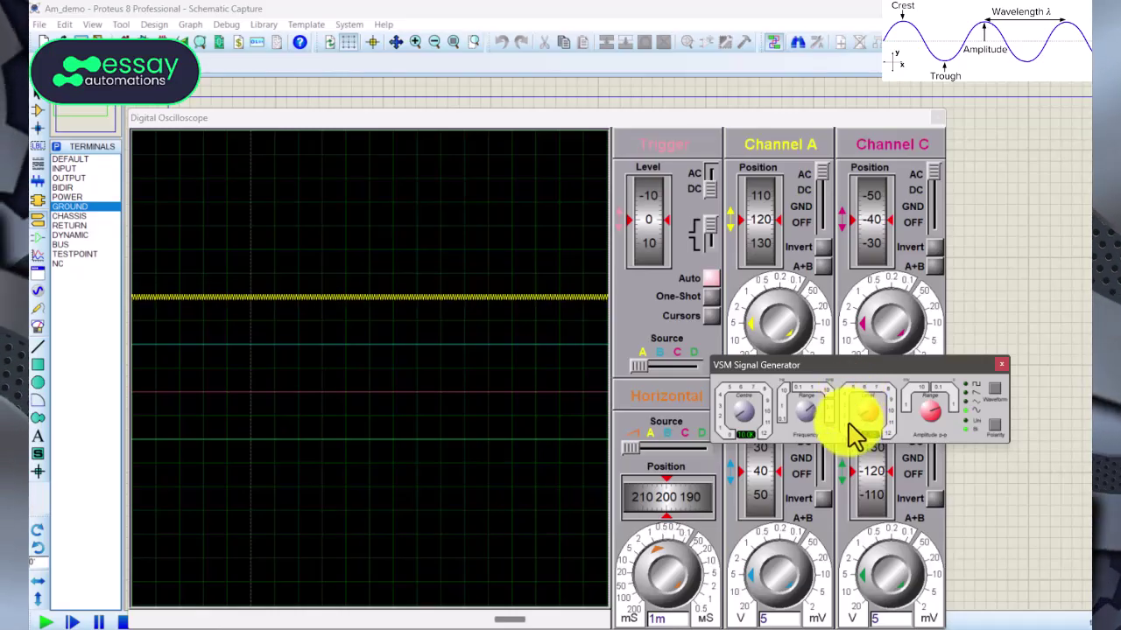
pyautogui.click(857, 416)
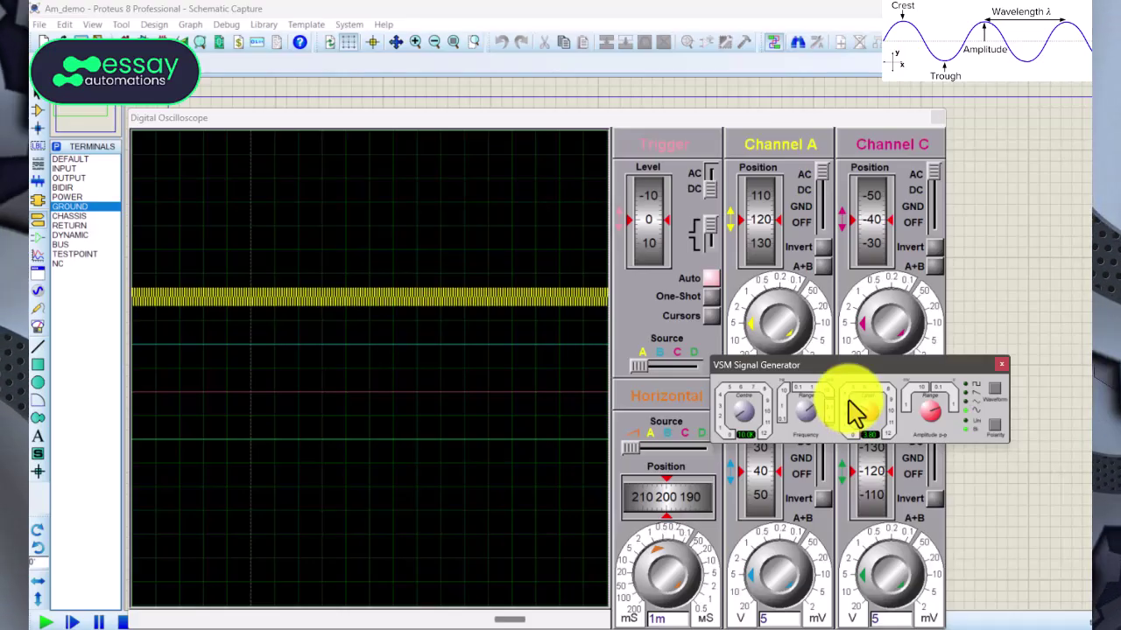
pyautogui.click(857, 414)
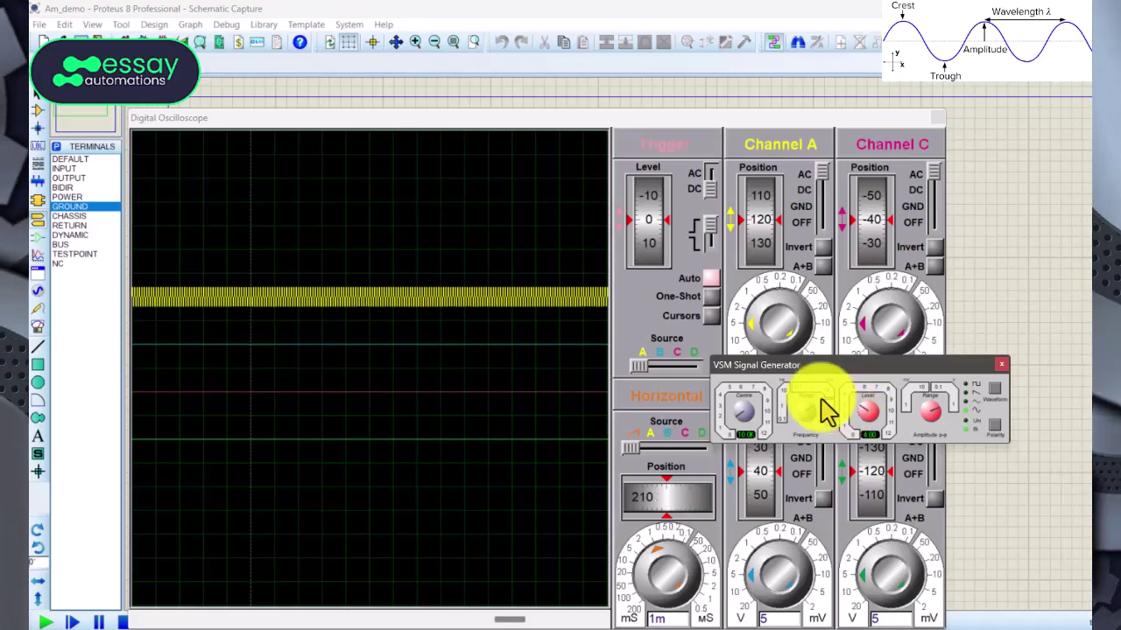
# - Set oscilloscope channel A to 1 V per division and switch channels B, C and D to OFF
pyautogui.click(665, 131)
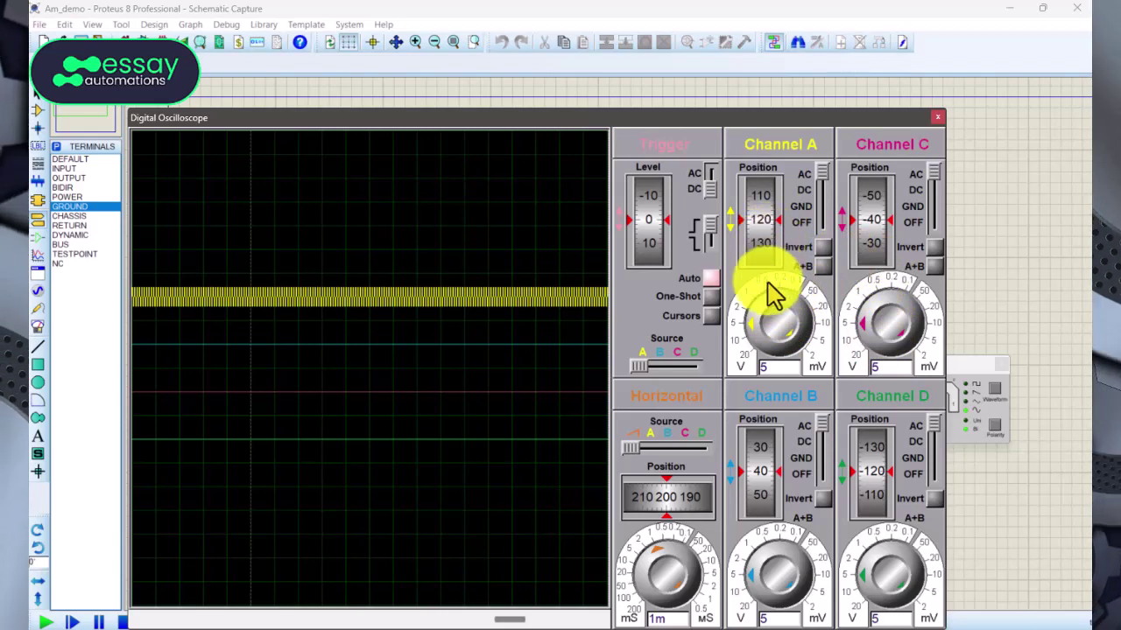
pyautogui.click(753, 330)
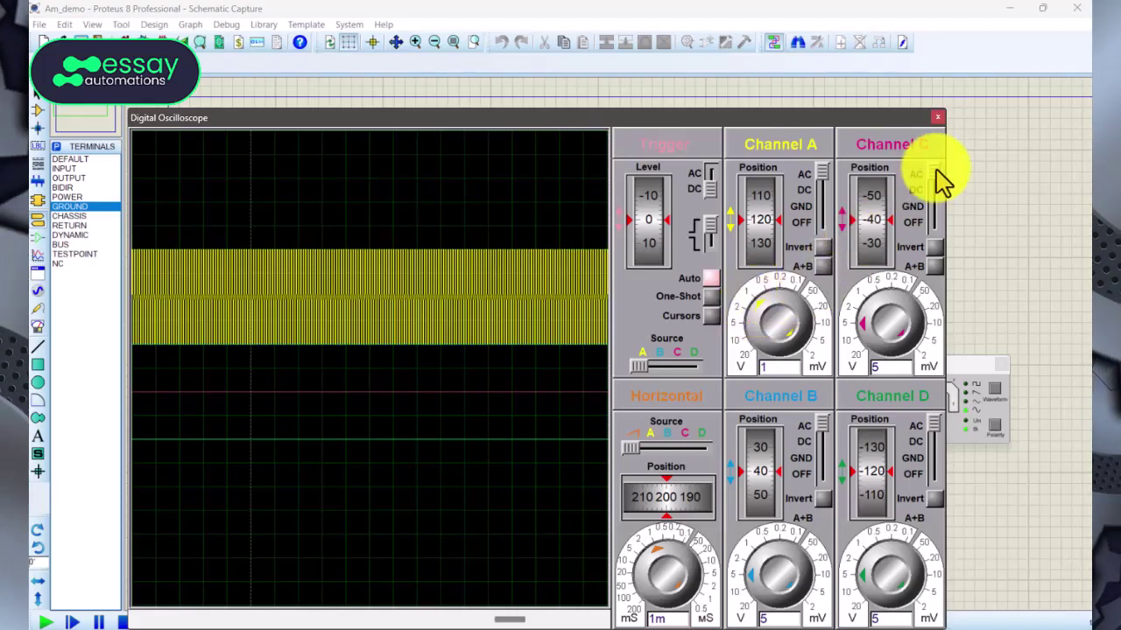
pyautogui.moveTo(938, 182); pyautogui.dragTo(940, 225)
pyautogui.moveTo(937, 429); pyautogui.dragTo(925, 482)
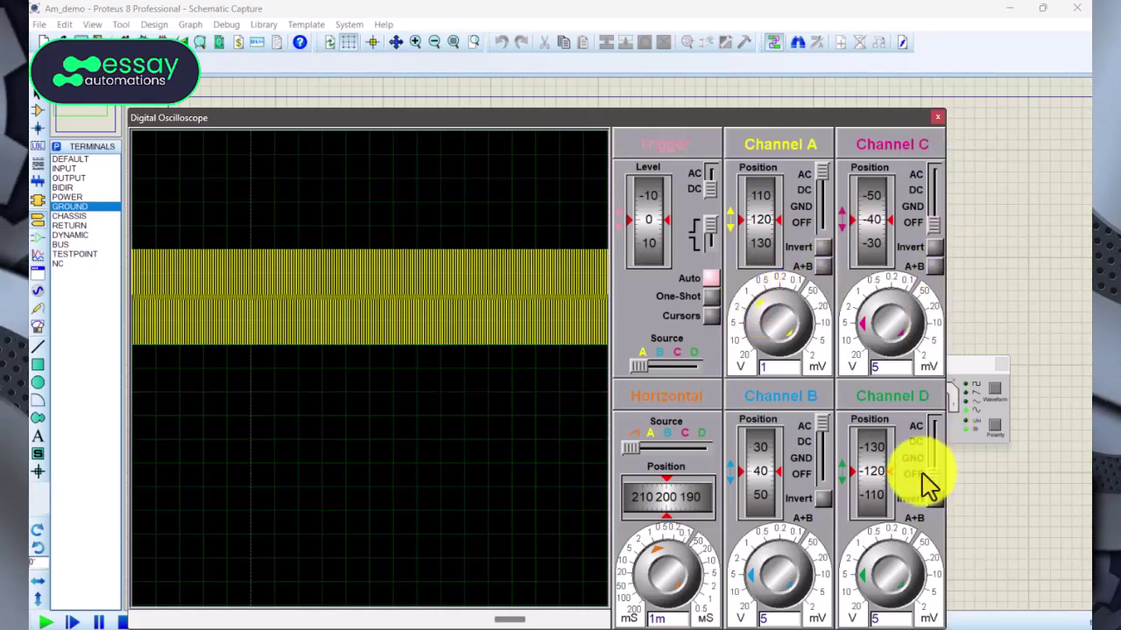
pyautogui.moveTo(822, 424); pyautogui.dragTo(821, 475)
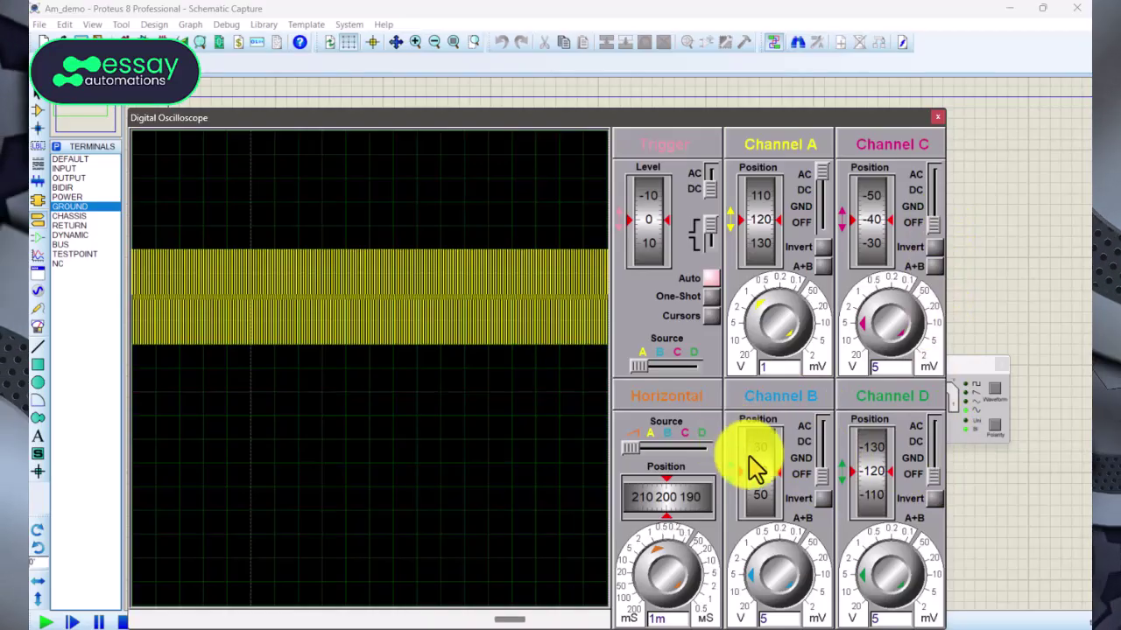
# - Shift the channel A trace down to a vertical position of about 45
pyautogui.scroll(-5, 761, 228)
pyautogui.scroll(3, 762, 227)
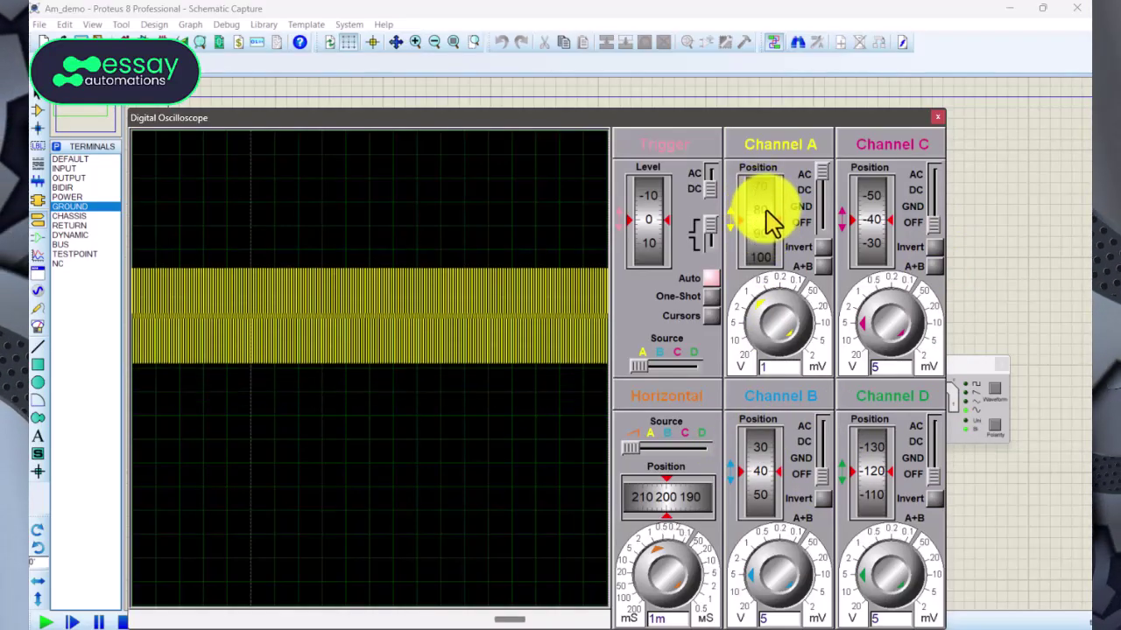
pyautogui.scroll(-5, 761, 224)
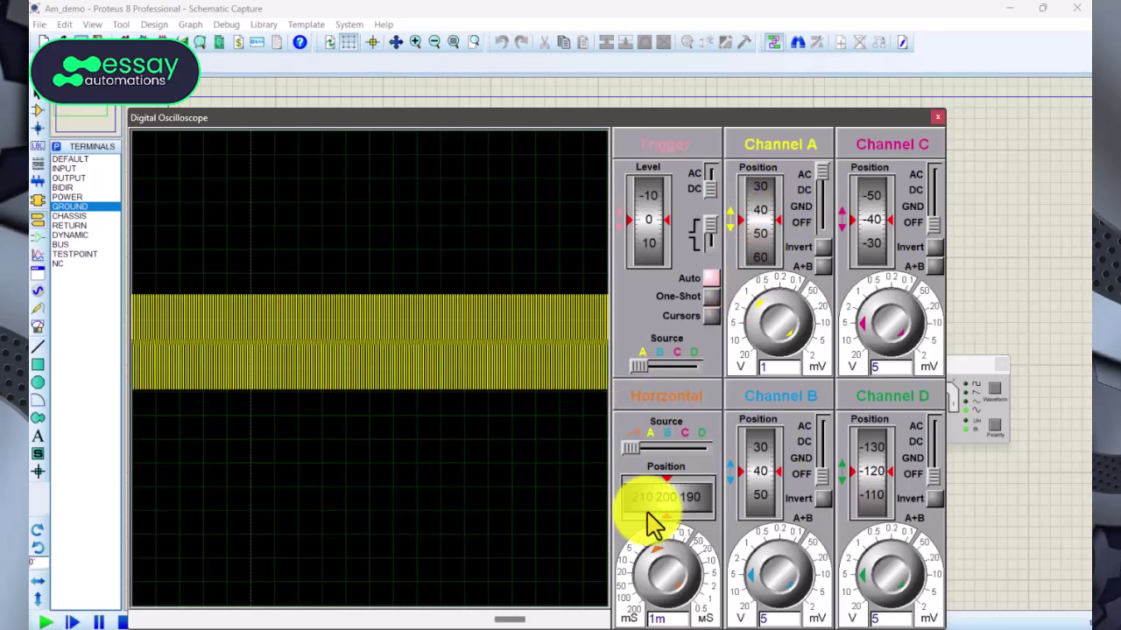
# - Set the oscilloscope's horizontal time base to 0.1 ms per division, and stop the simulation after viewing the wave
pyautogui.scroll(-1, 664, 563)
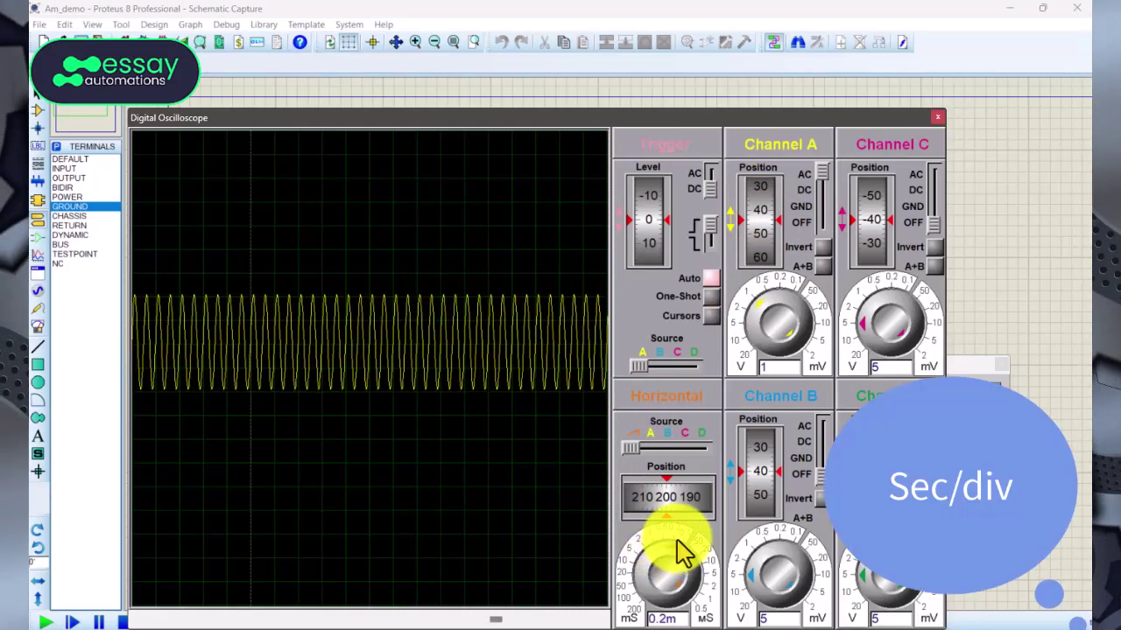
pyautogui.scroll(-1, 683, 552)
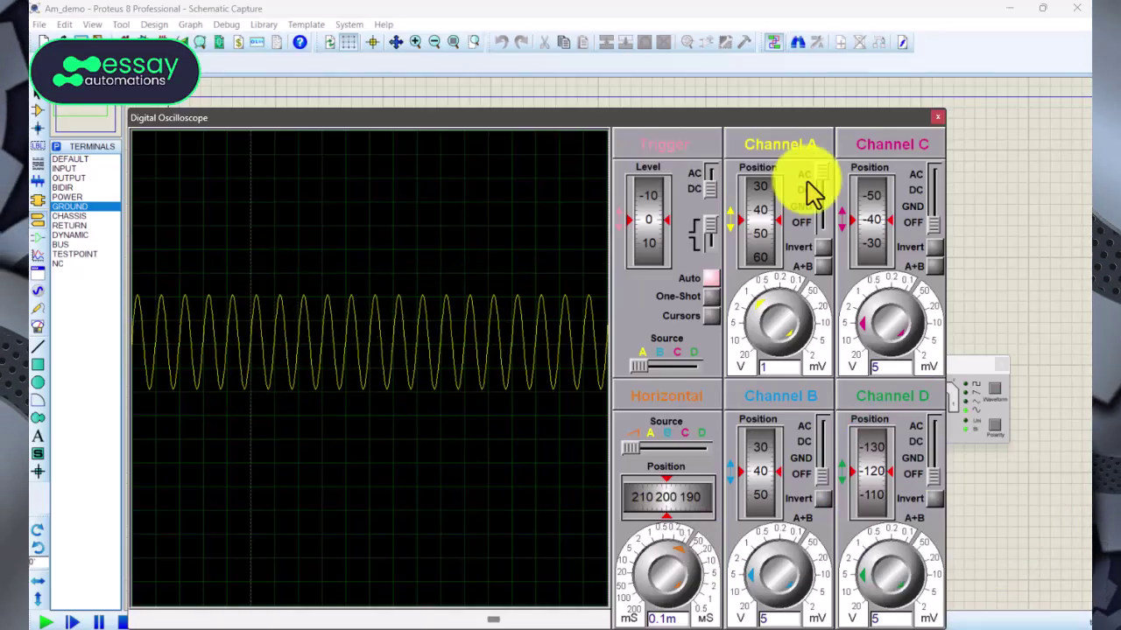
pyautogui.click(126, 621)
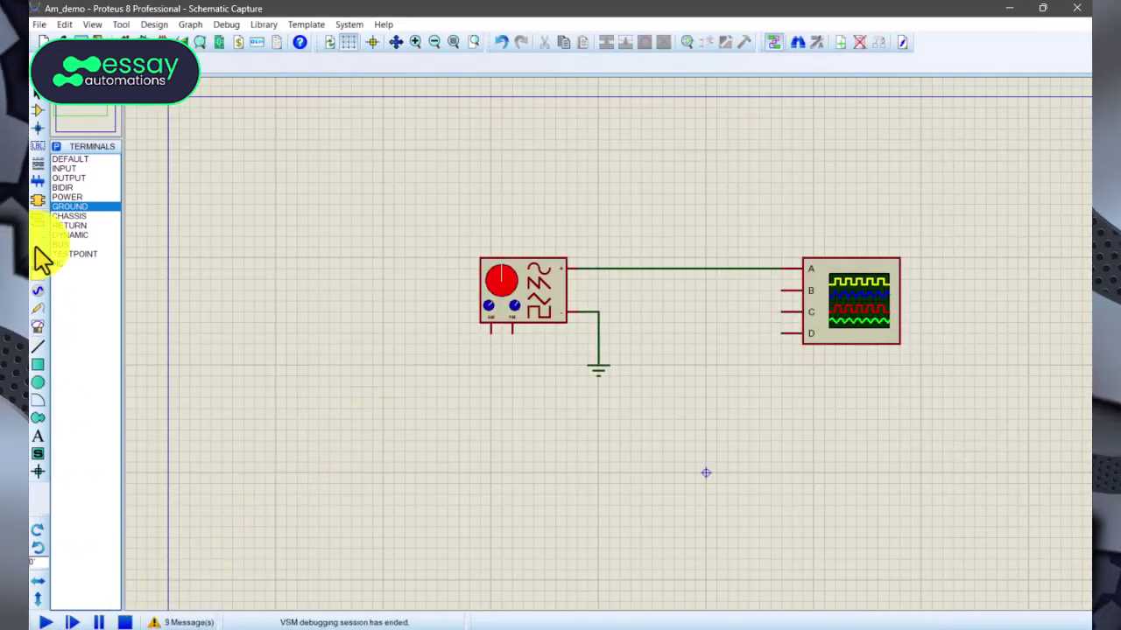
# - Place a SINE generator below and beside the signal generator and wire it to the AM input
pyautogui.click(38, 291)
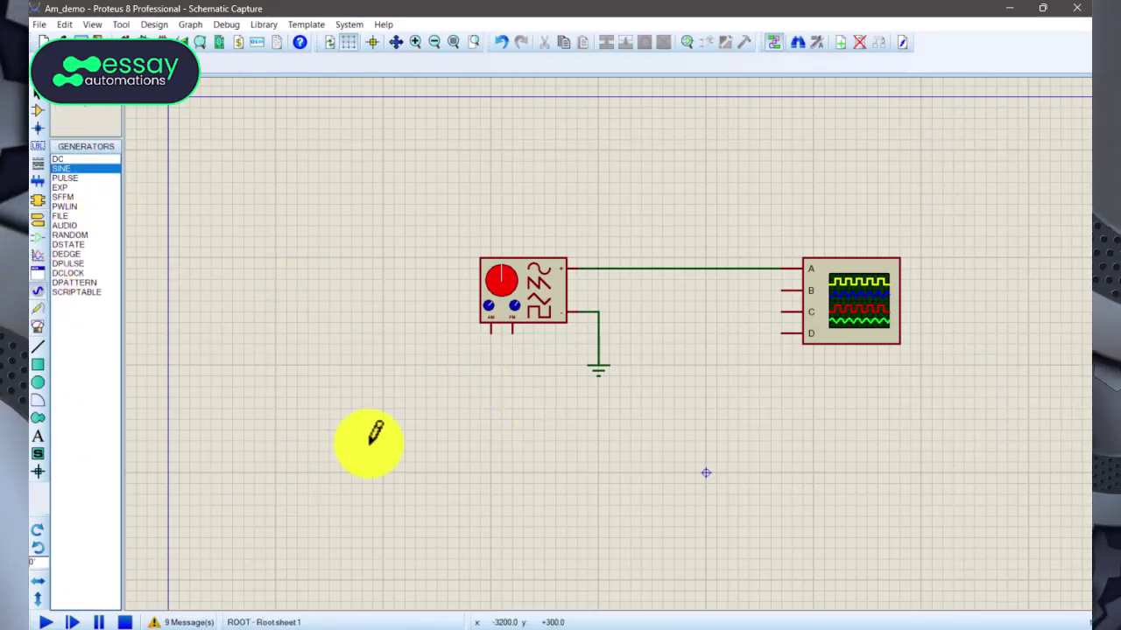
pyautogui.click(384, 375)
pyautogui.click(383, 374)
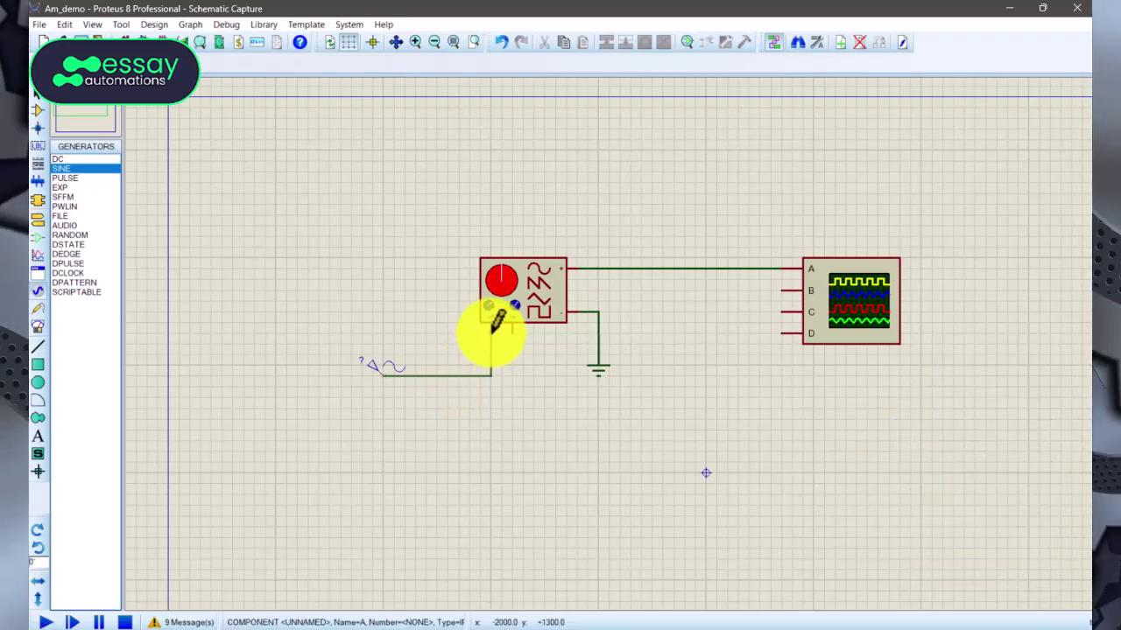
pyautogui.click(491, 330)
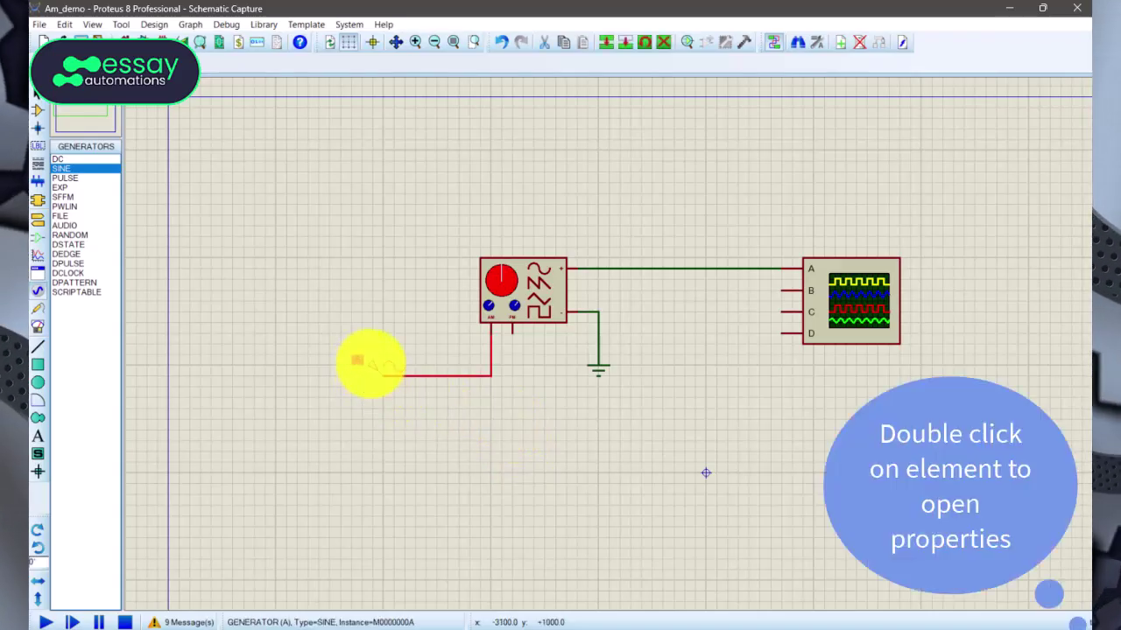
# - Set the sine generator's amplitude to 2 V and its frequency to 50 Hz
pyautogui.doubleClick(369, 363)
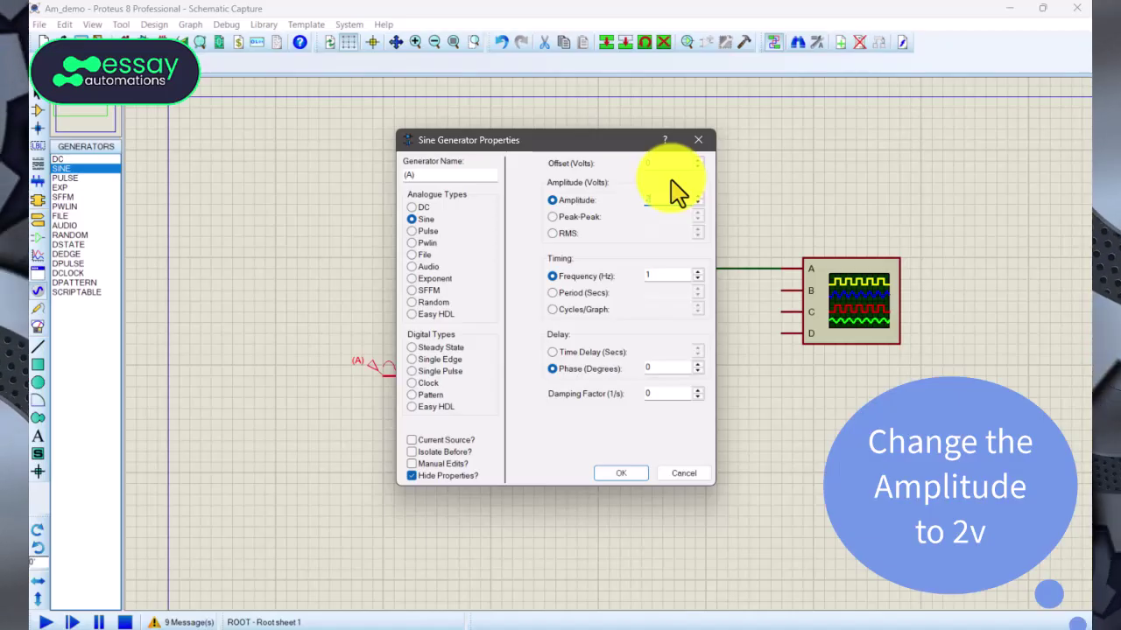
pyautogui.write('2')
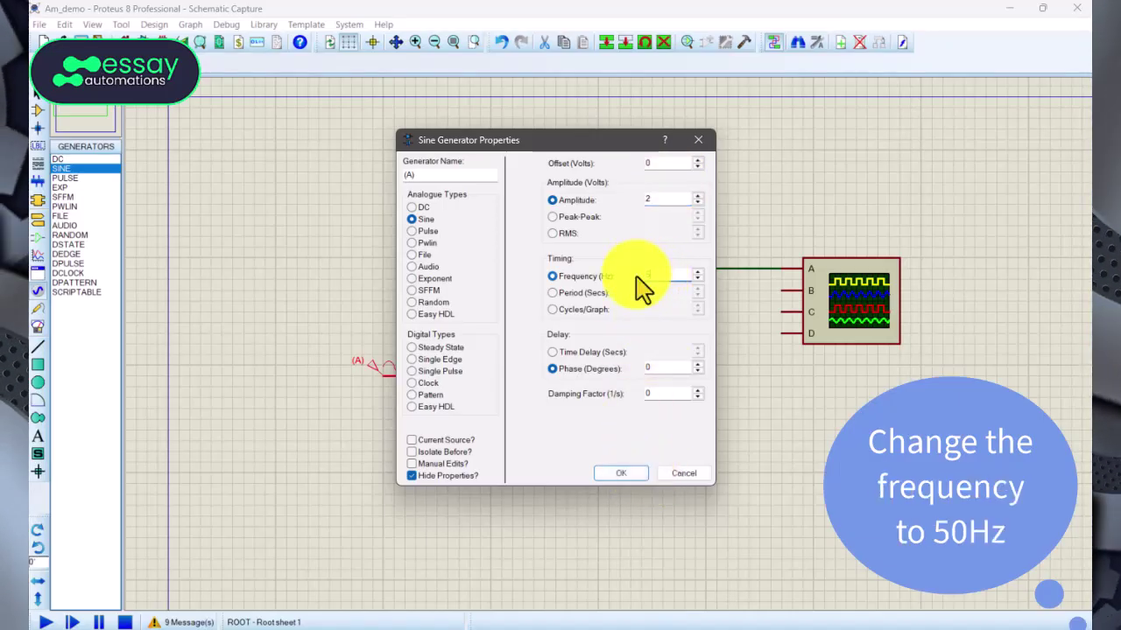
pyautogui.write('50')
pyautogui.click(613, 477)
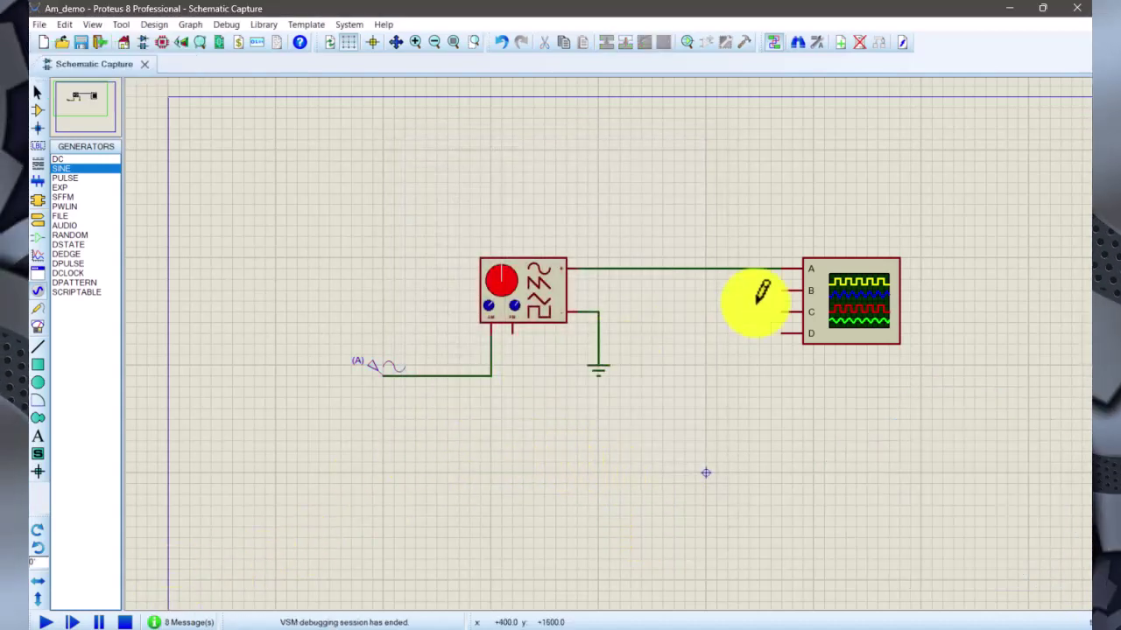
# - Wire oscilloscope channel B to the line between the sine generator and the AM input
pyautogui.click(782, 290)
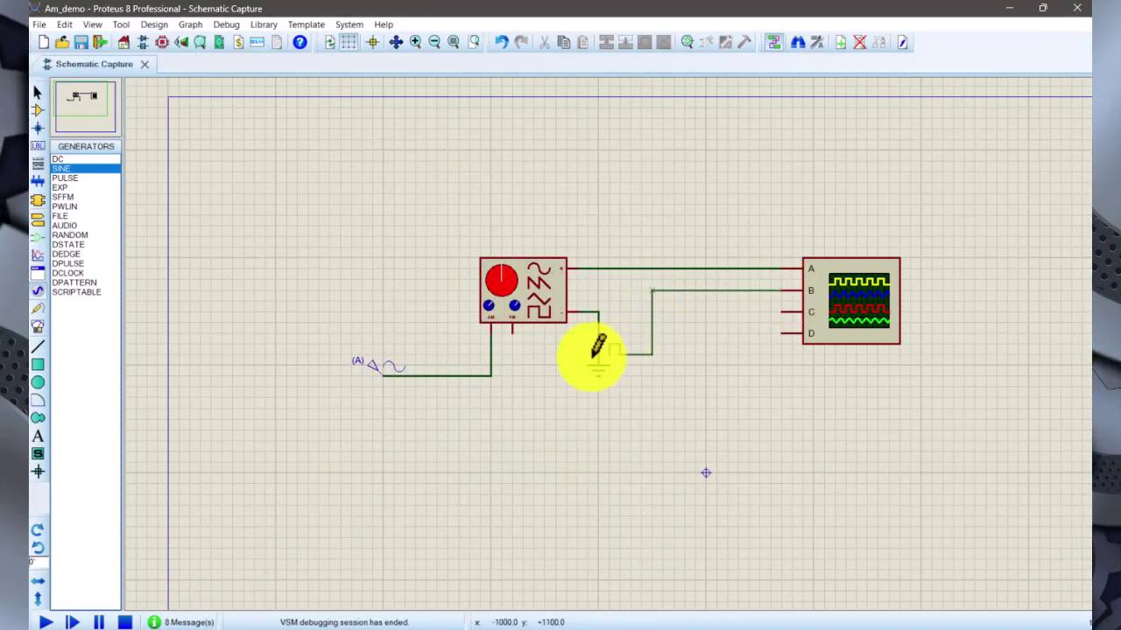
pyautogui.click(492, 343)
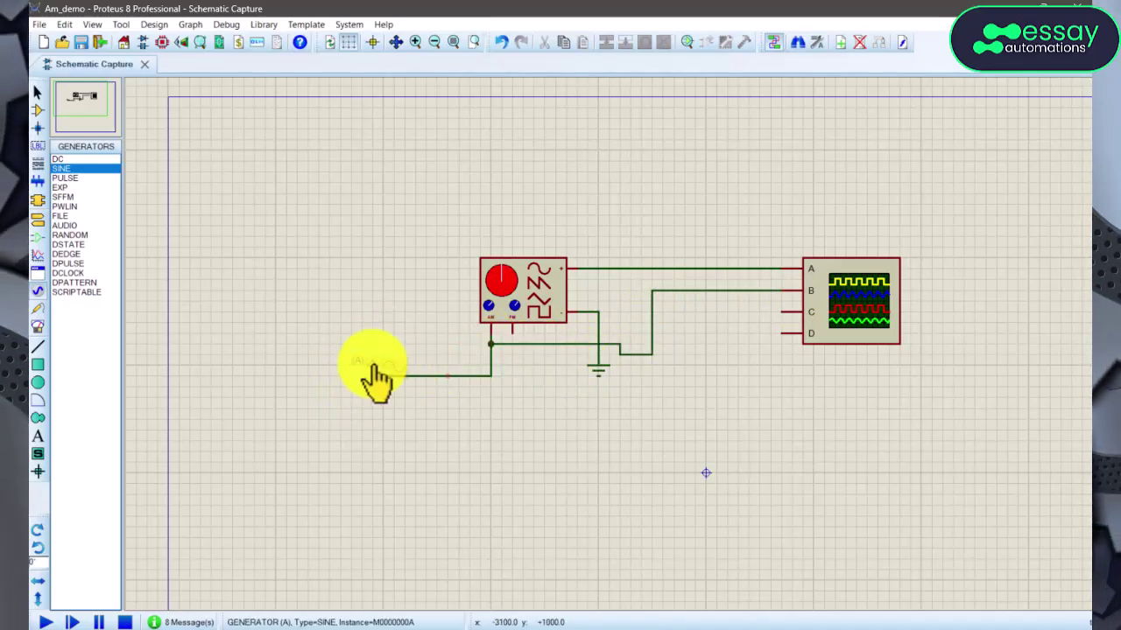
# - Run the simulation and set oscilloscope channel B to 2 V per division
pyautogui.click(46, 621)
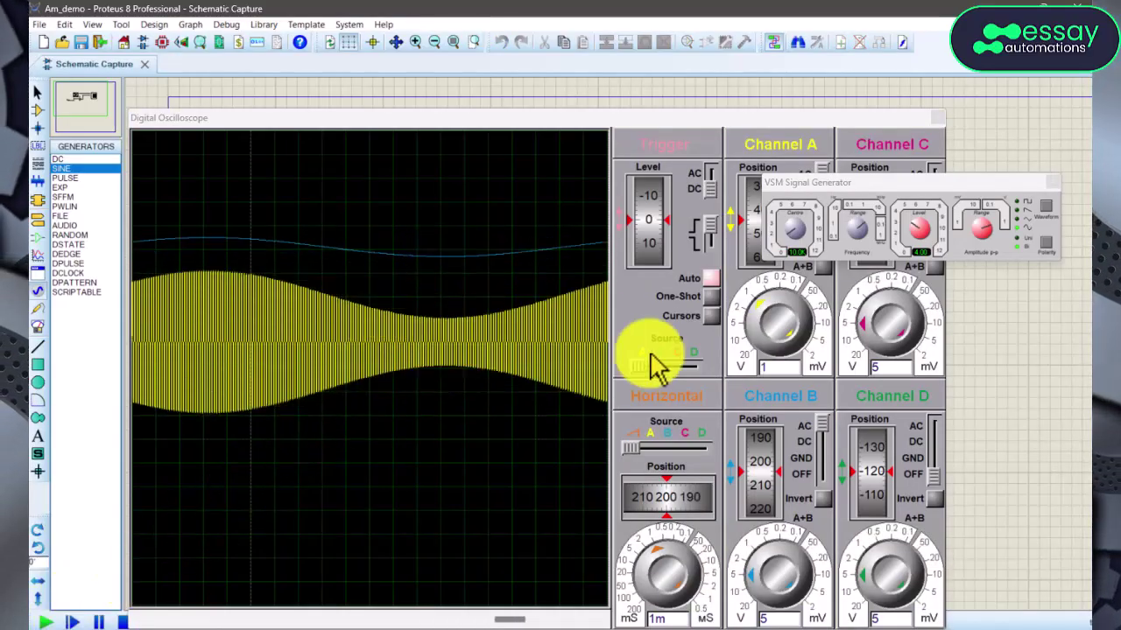
pyautogui.click(760, 565)
pyautogui.click(758, 571)
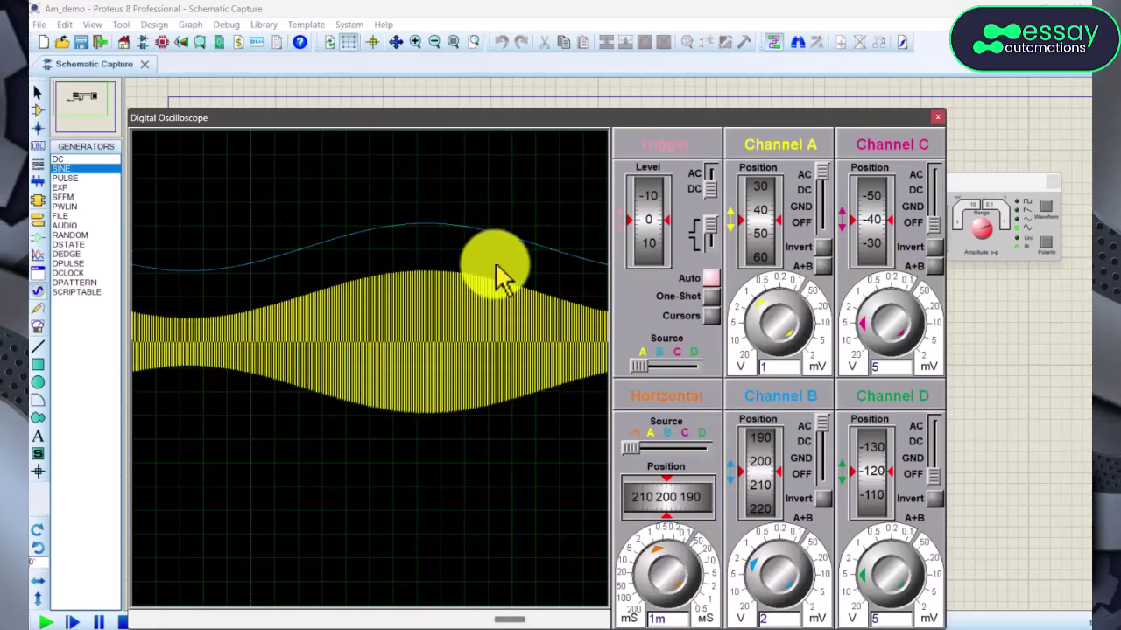
# - Shift the oscilloscope's horizontal position to about 230 and set the time base to 2 ms per division
pyautogui.moveTo(670, 508)
pyautogui.mouseDown()
pyautogui.moveTo(678, 515)
pyautogui.moveTo(655, 513)
pyautogui.moveTo(681, 513)
pyautogui.moveTo(667, 507)
pyautogui.moveTo(675, 502)
pyautogui.moveTo(681, 523)
pyautogui.moveTo(668, 525)
pyautogui.moveTo(675, 508)
pyautogui.moveTo(681, 600)
pyautogui.moveTo(657, 563)
pyautogui.mouseUp()
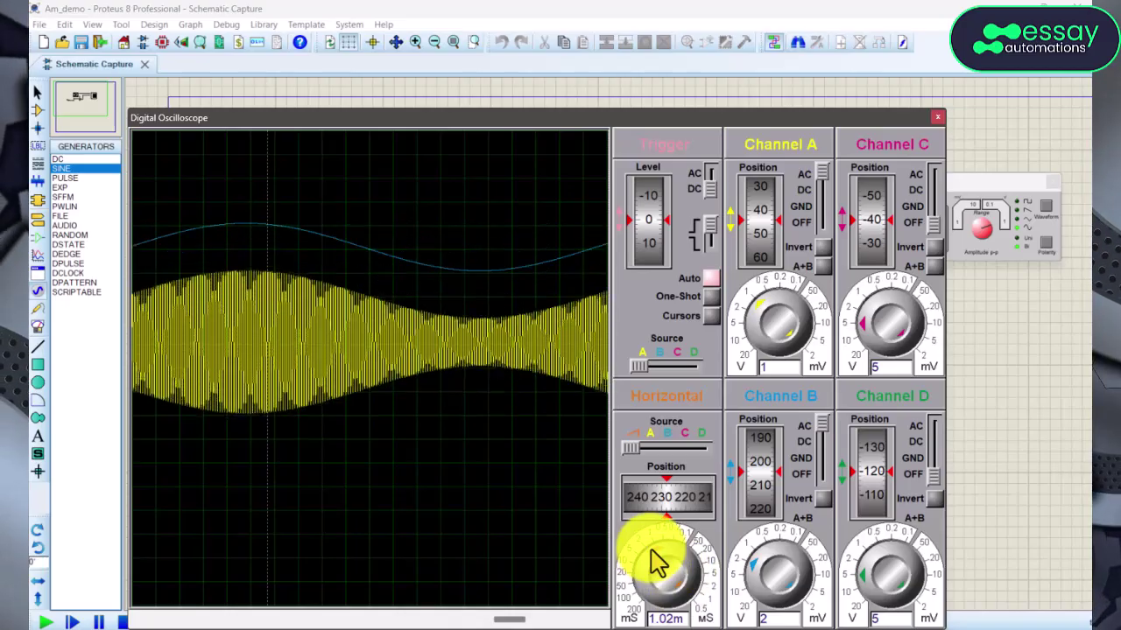
pyautogui.moveTo(656, 562)
pyautogui.mouseDown()
pyautogui.moveTo(732, 282)
pyautogui.moveTo(716, 307)
pyautogui.moveTo(678, 595)
pyautogui.moveTo(692, 313)
pyautogui.moveTo(716, 289)
pyautogui.mouseUp()
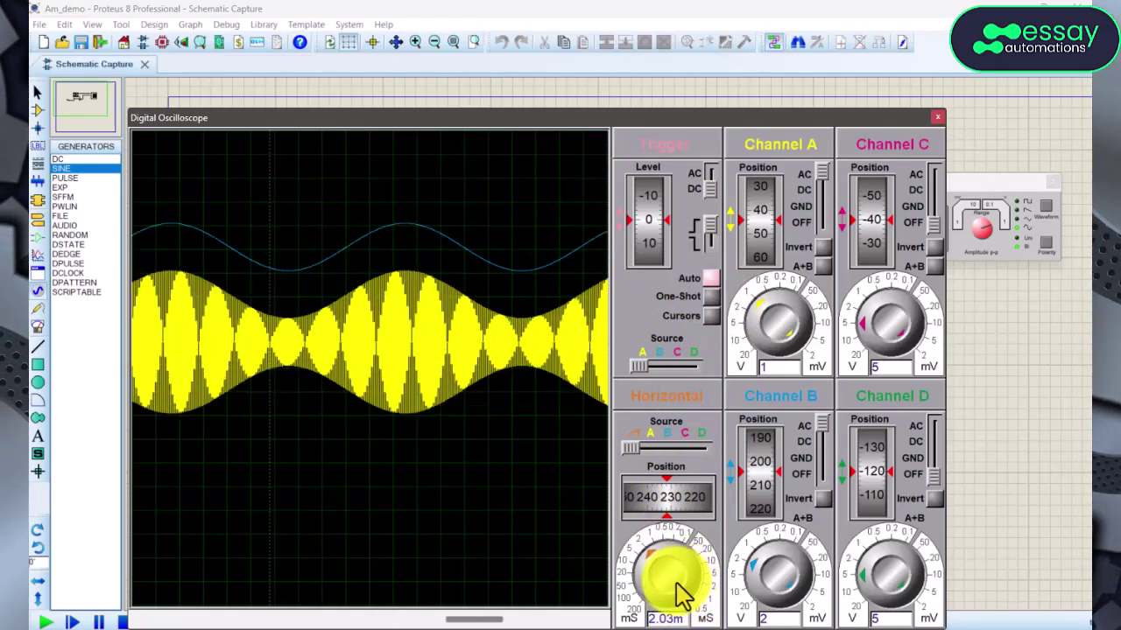
pyautogui.moveTo(684, 579); pyautogui.dragTo(675, 594)
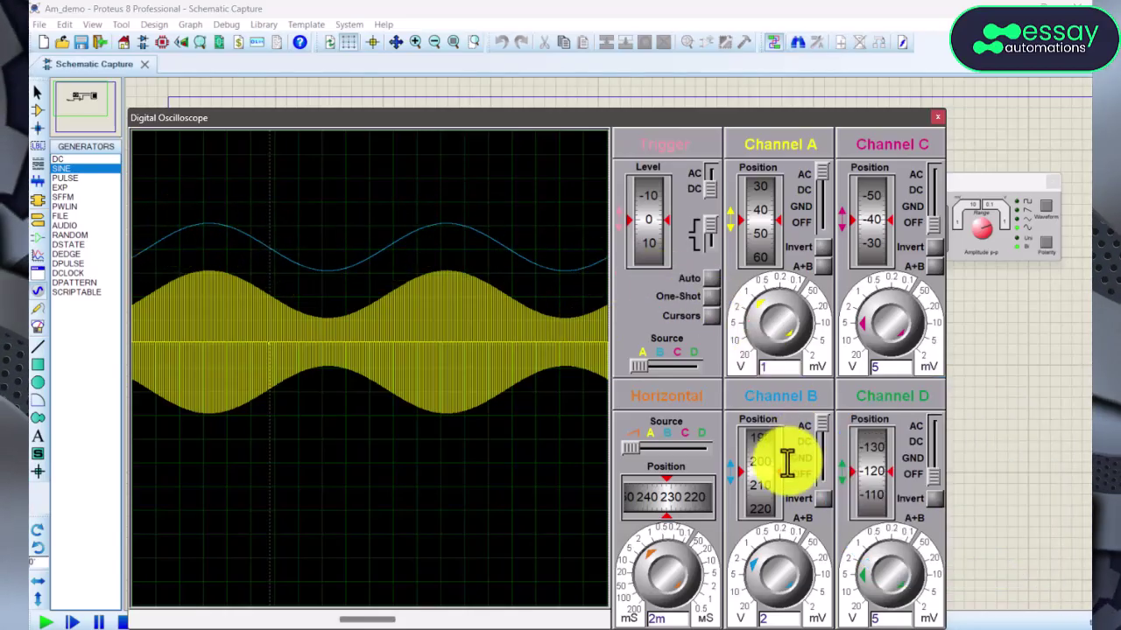
# - Adjust oscilloscope channel B's vertical position to about 125 so its trace overlays the upper envelope of the channel A wave
pyautogui.scroll(3, 770, 454)
pyautogui.scroll(5, 766, 464)
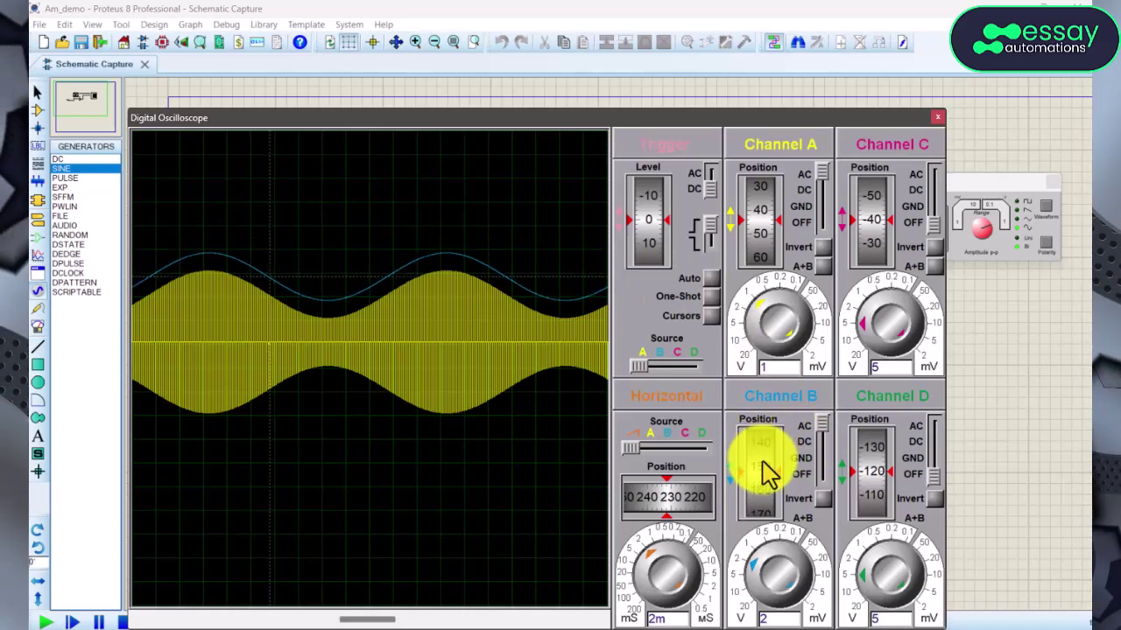
pyautogui.scroll(2, 764, 478)
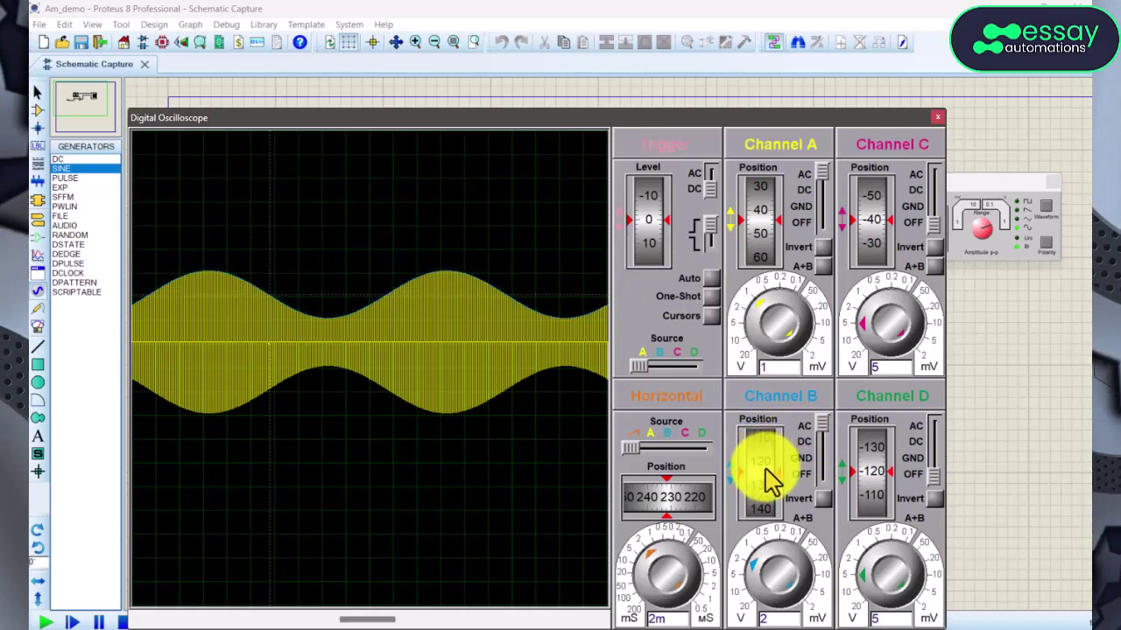
pyautogui.scroll(3, 765, 475)
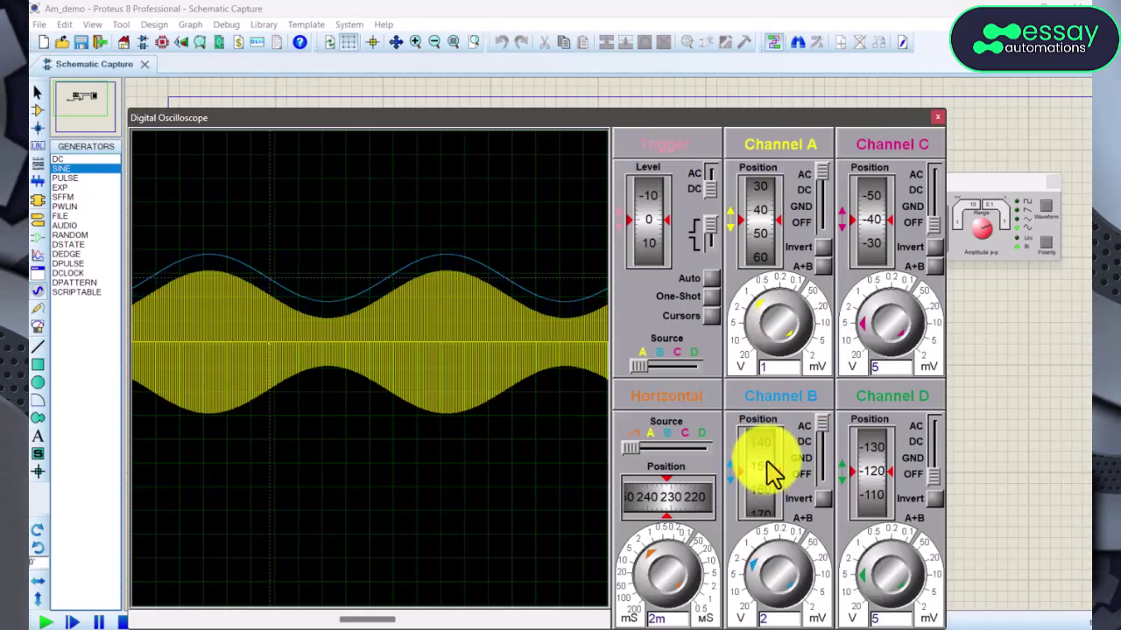
pyautogui.scroll(-4, 769, 473)
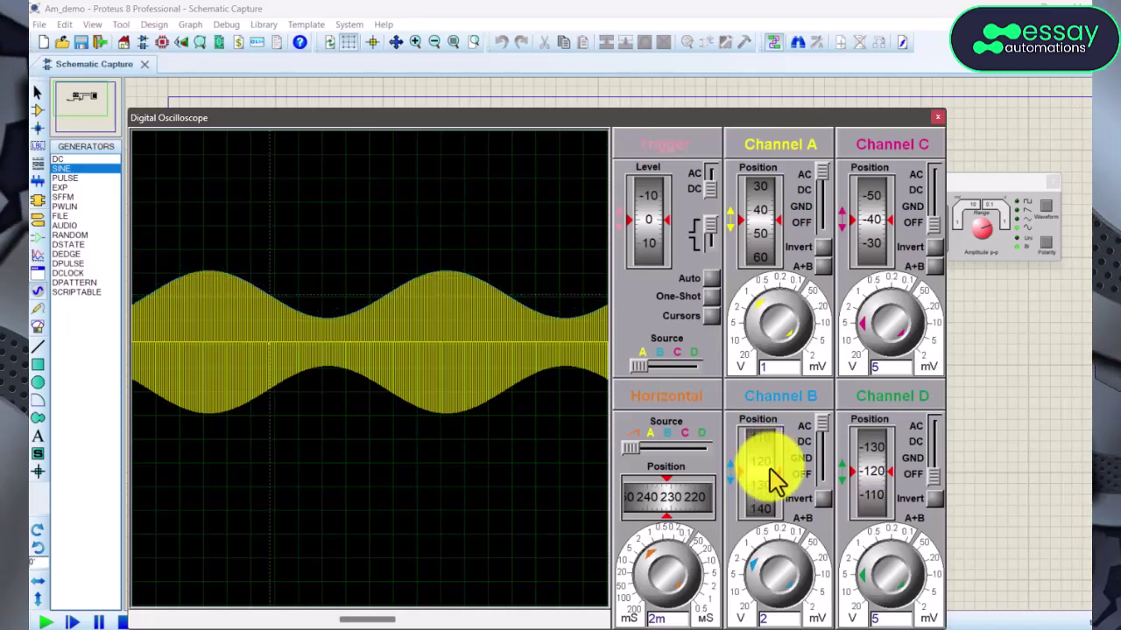
pyautogui.scroll(2, 776, 477)
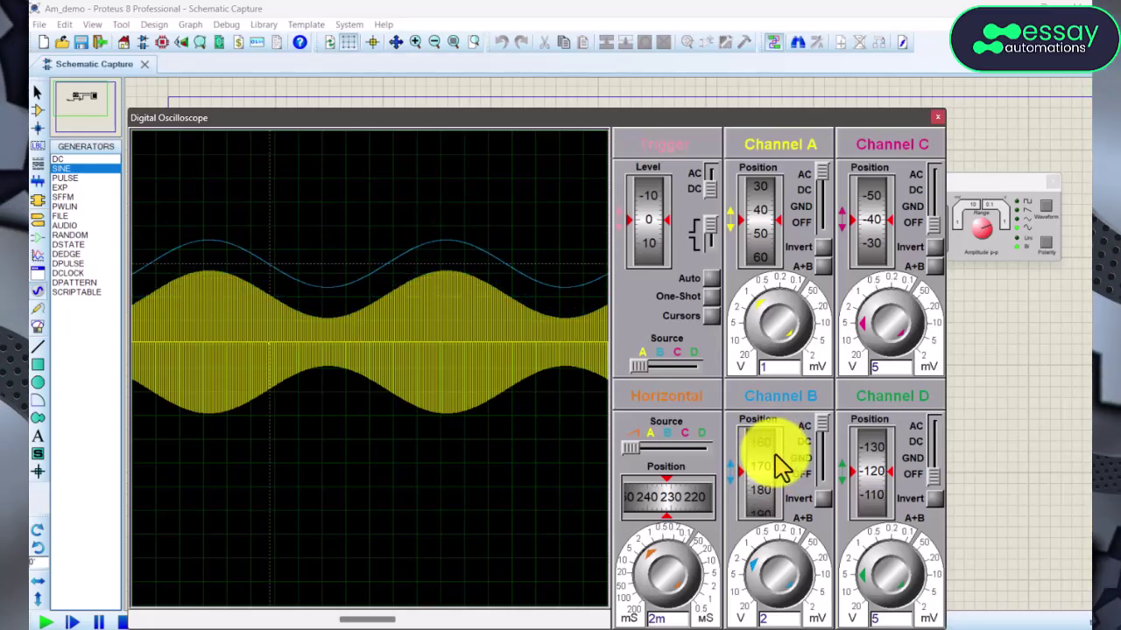
pyautogui.scroll(-3, 781, 477)
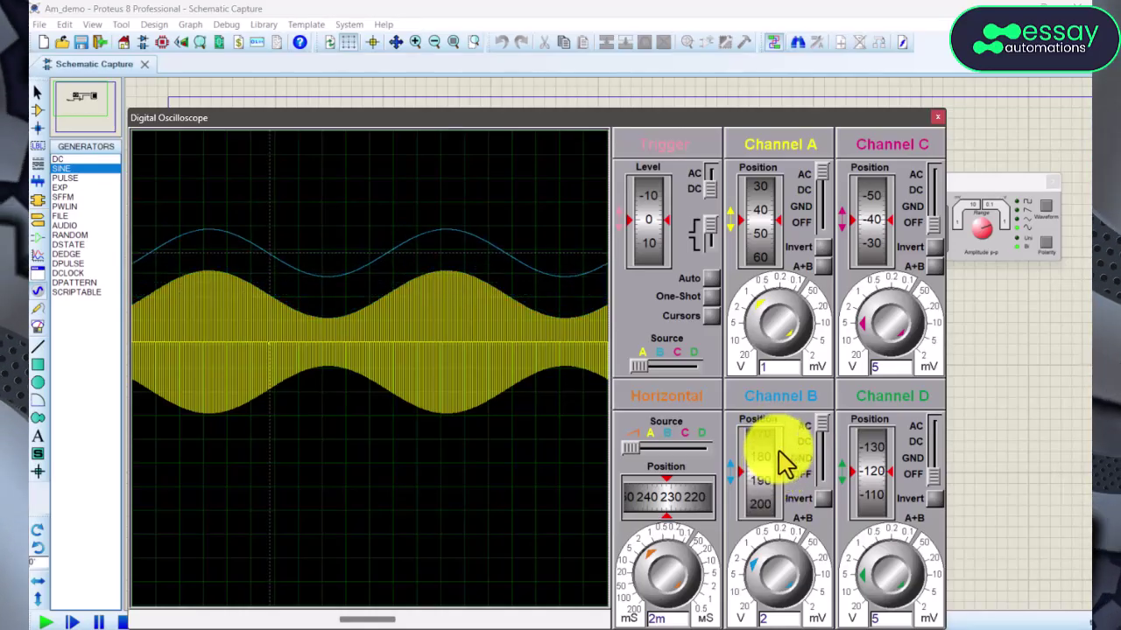
pyautogui.scroll(-4, 784, 477)
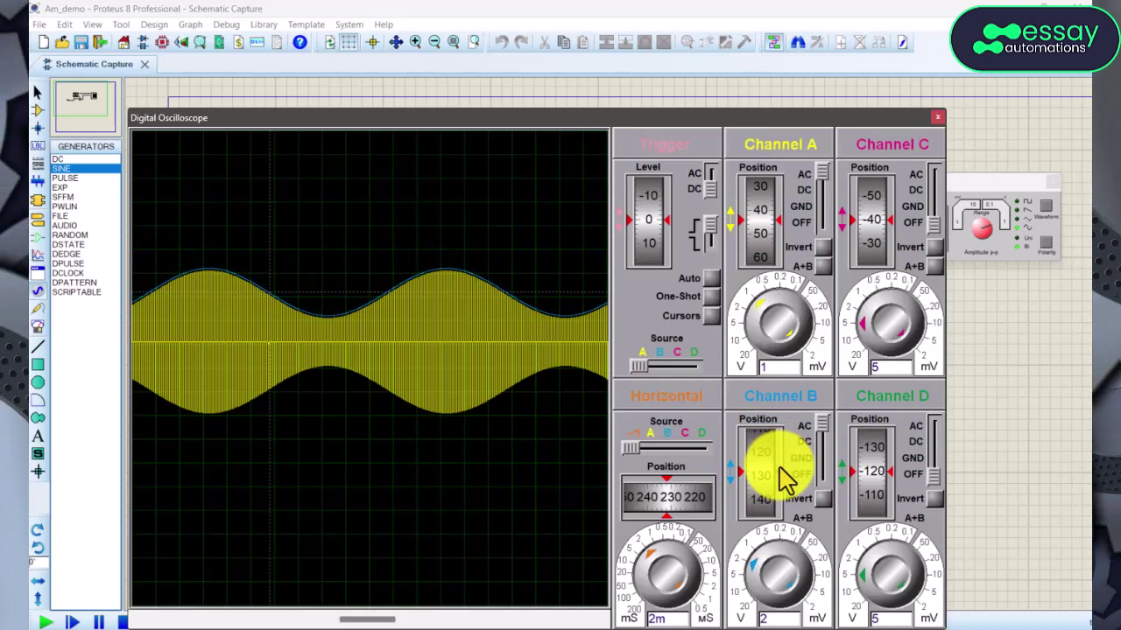
pyautogui.scroll(3, 785, 480)
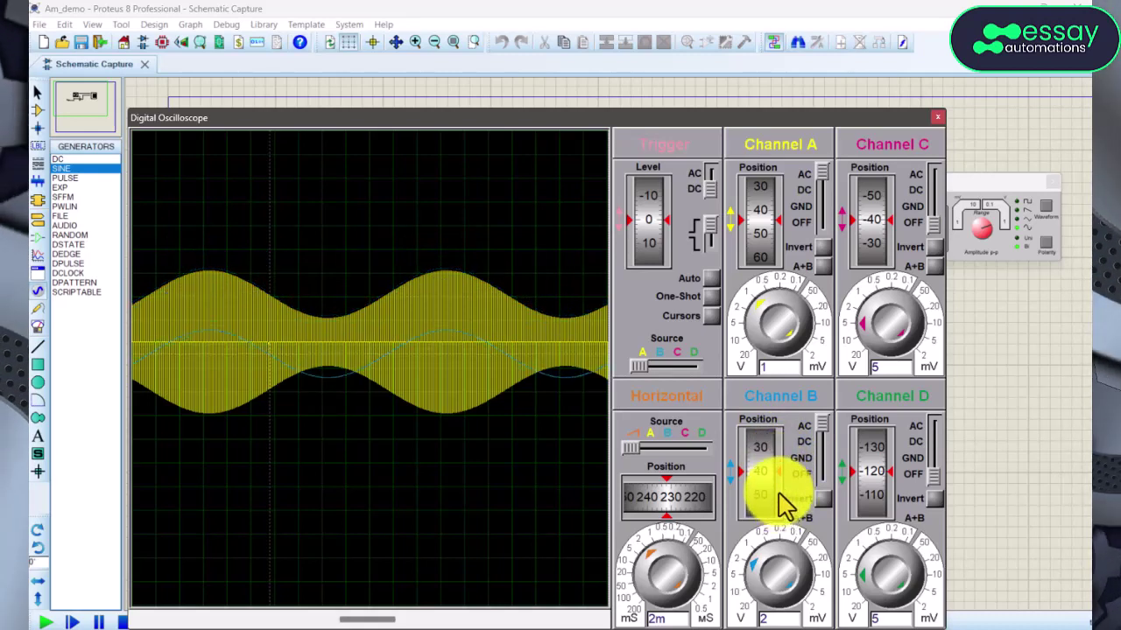
pyautogui.scroll(-3, 787, 481)
pyautogui.scroll(-2, 787, 482)
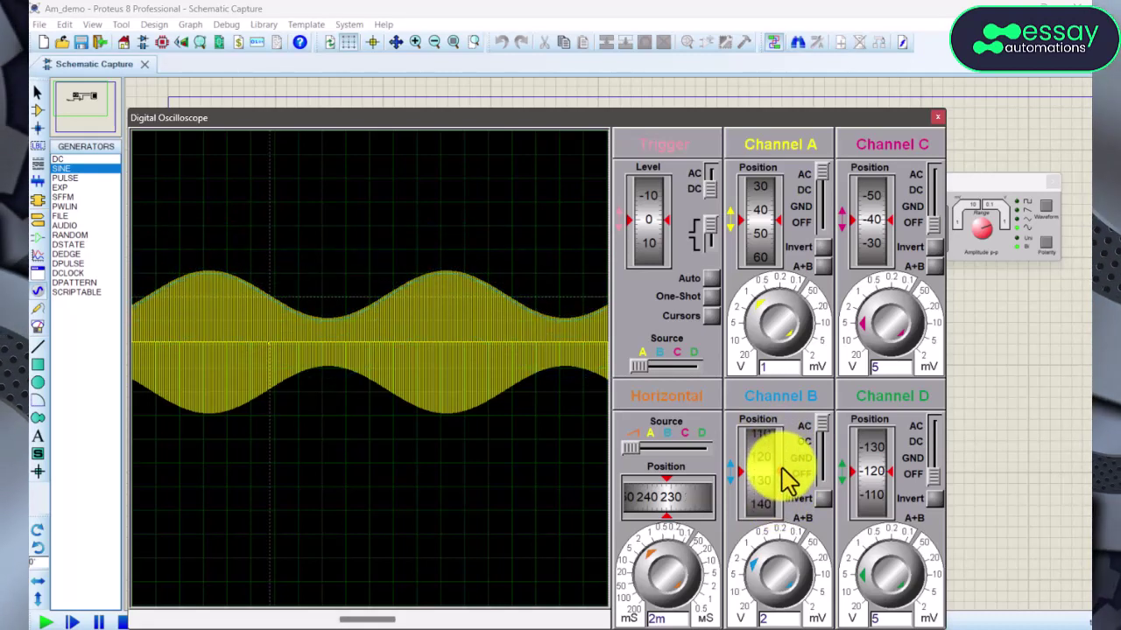
pyautogui.scroll(1, 786, 471)
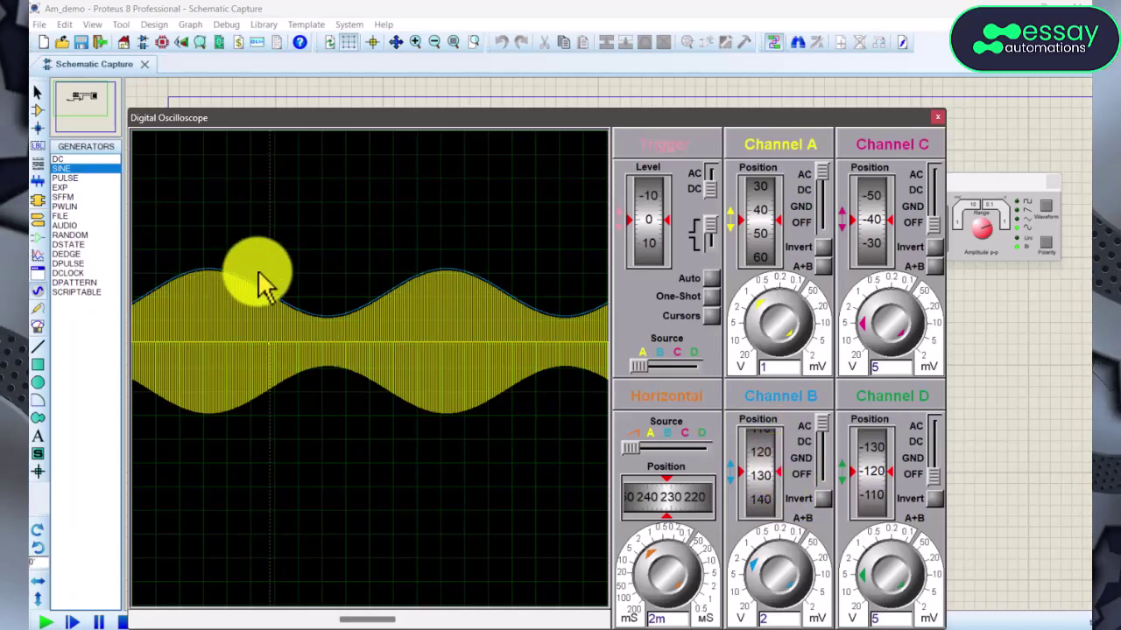
pyautogui.scroll(8, 763, 455)
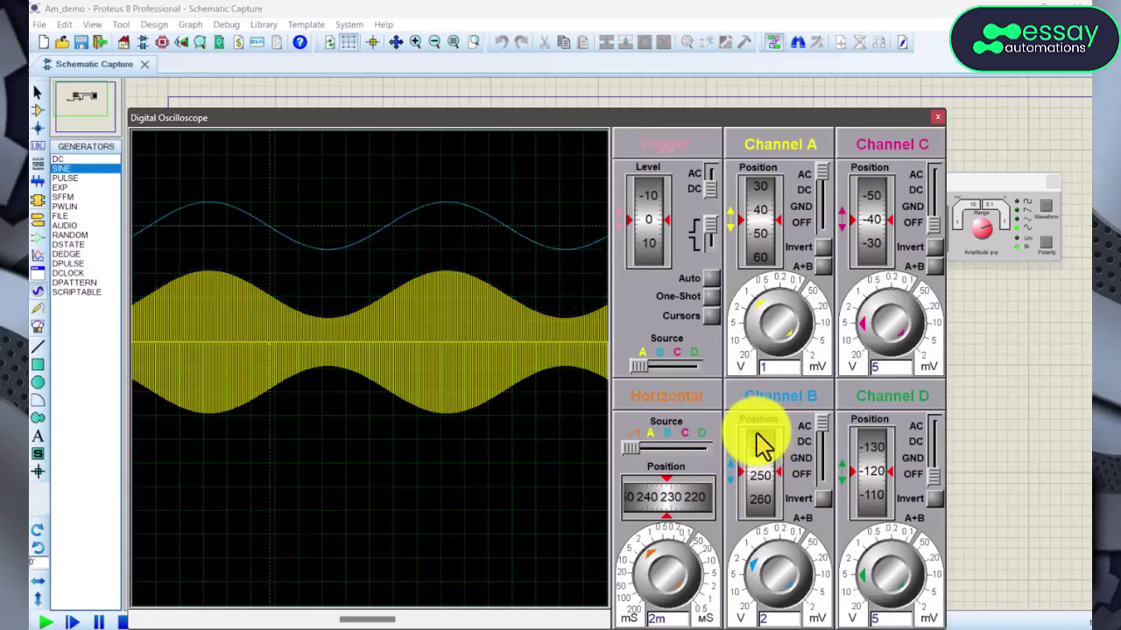
pyautogui.moveTo(763, 433); pyautogui.dragTo(759, 484)
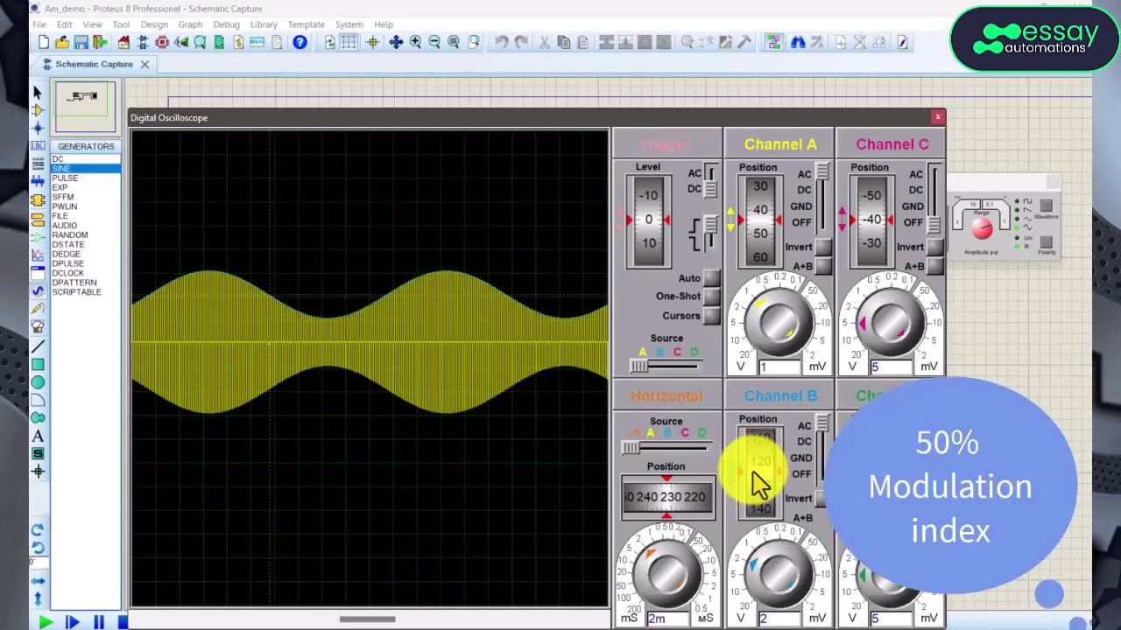
# - Bring the signal generator panel forward, and rerun the simulation with the sine generator's amplitude set to 4 V
pyautogui.click(963, 252)
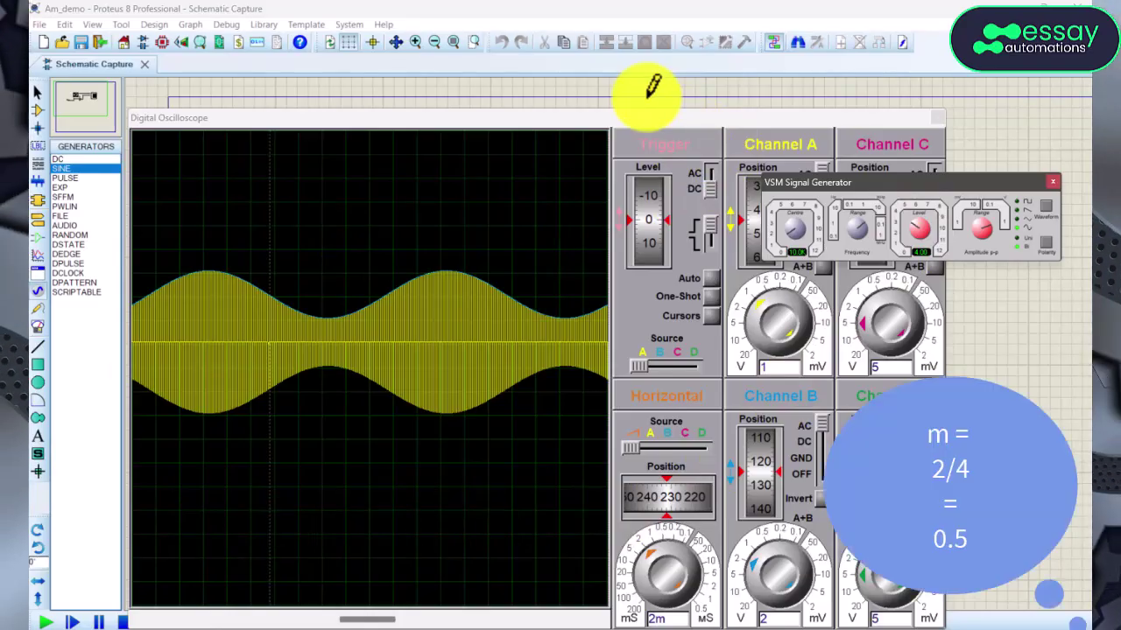
pyautogui.click(125, 622)
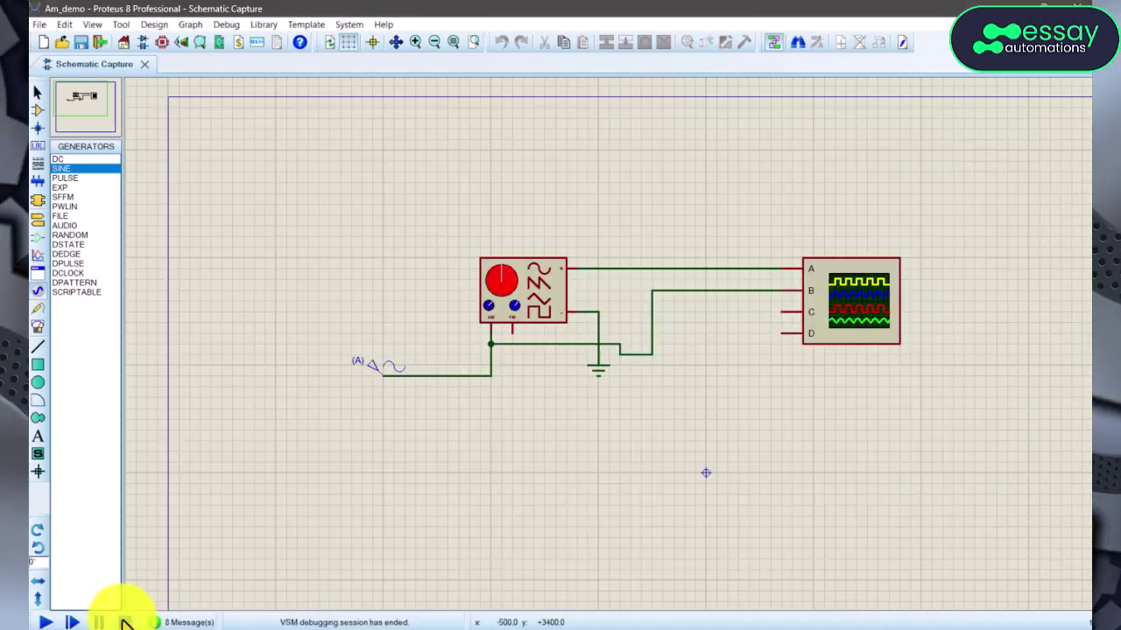
pyautogui.doubleClick(377, 369)
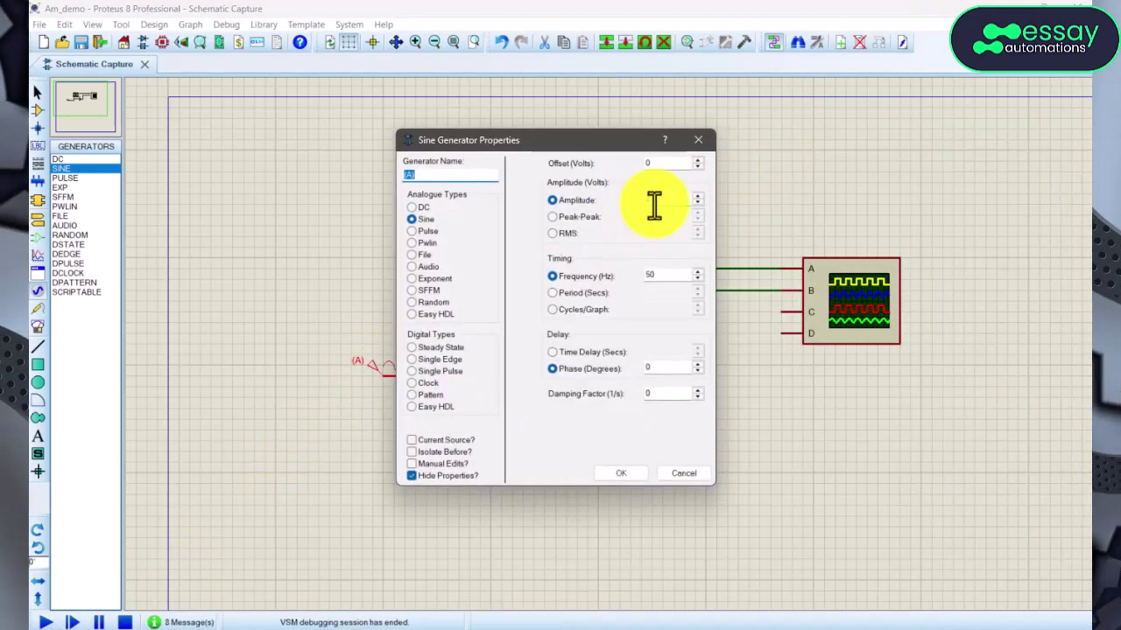
pyautogui.write('4')
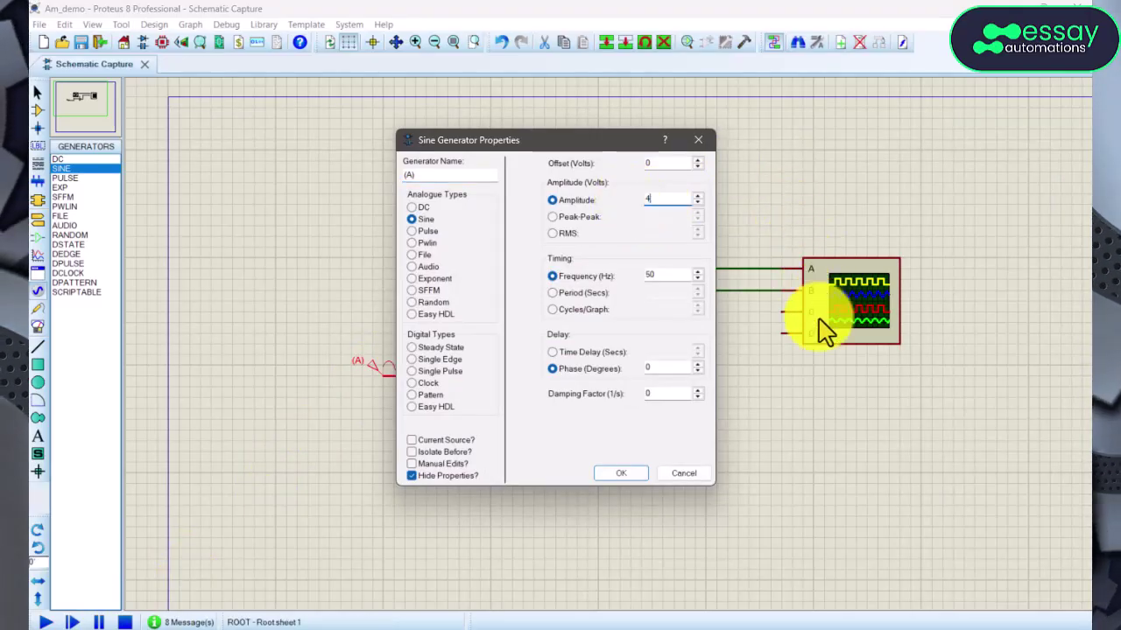
pyautogui.click(618, 474)
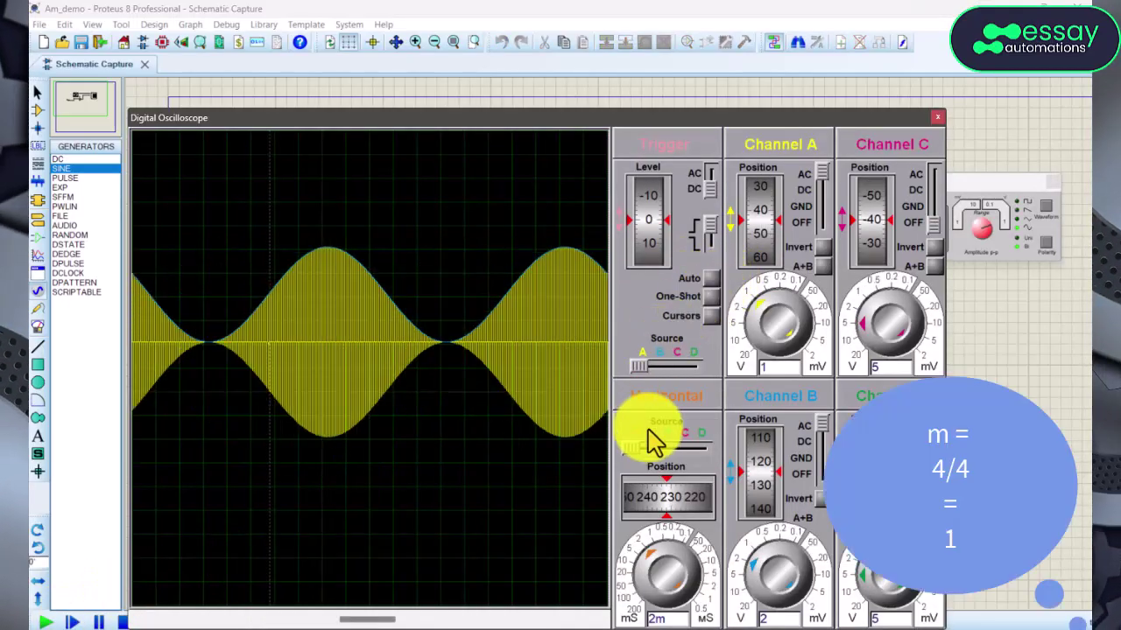
# - Shift the oscilloscope's horizontal position to about 110 and fine-tune channel B's vertical position to align it with the upper envelope
pyautogui.moveTo(674, 512)
pyautogui.mouseDown()
pyautogui.moveTo(629, 512)
pyautogui.moveTo(638, 513)
pyautogui.mouseUp()
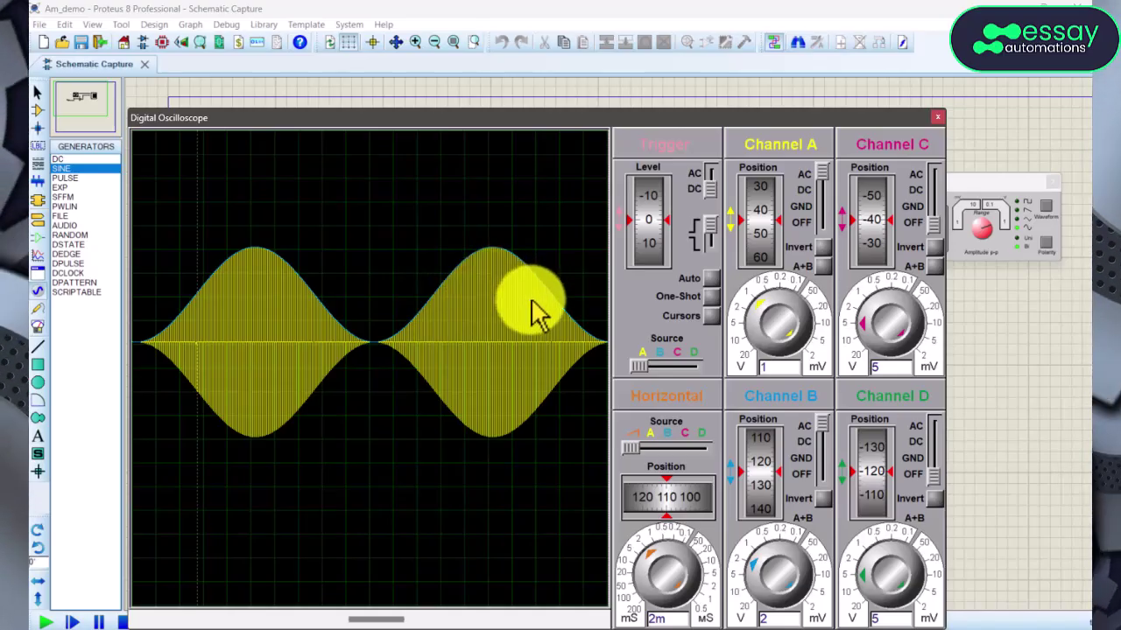
pyautogui.moveTo(763, 499)
pyautogui.mouseDown()
pyautogui.moveTo(762, 451)
pyautogui.moveTo(763, 498)
pyautogui.moveTo(771, 453)
pyautogui.moveTo(776, 503)
pyautogui.moveTo(775, 485)
pyautogui.mouseUp()
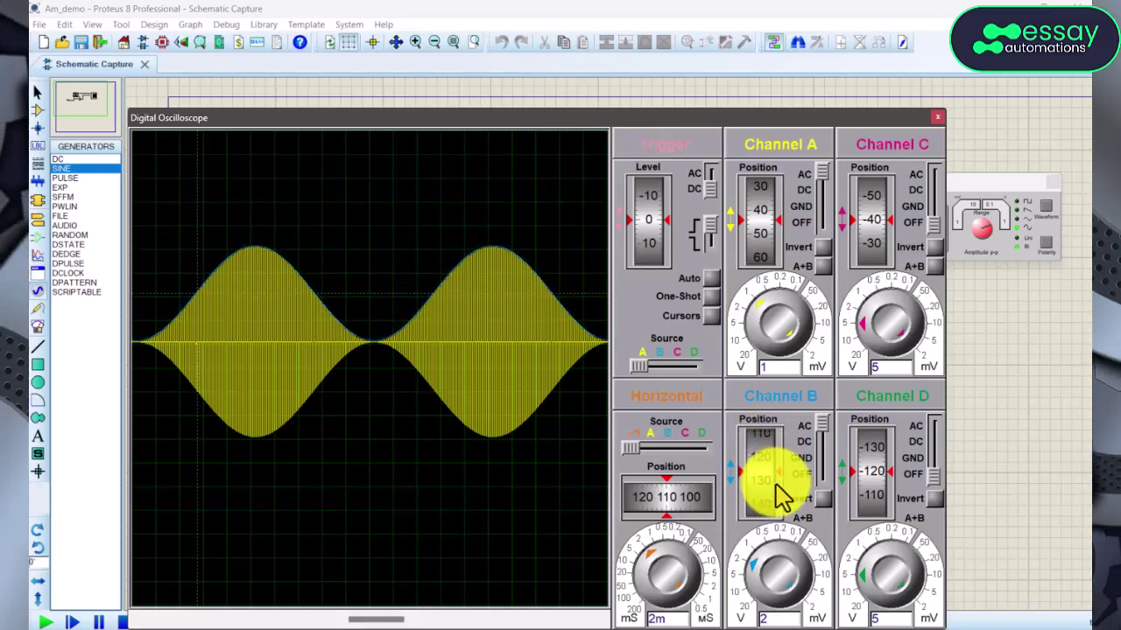
# - Stop the simulation, and rerun it with the sine generator's amplitude set to 6 V
pyautogui.click(124, 621)
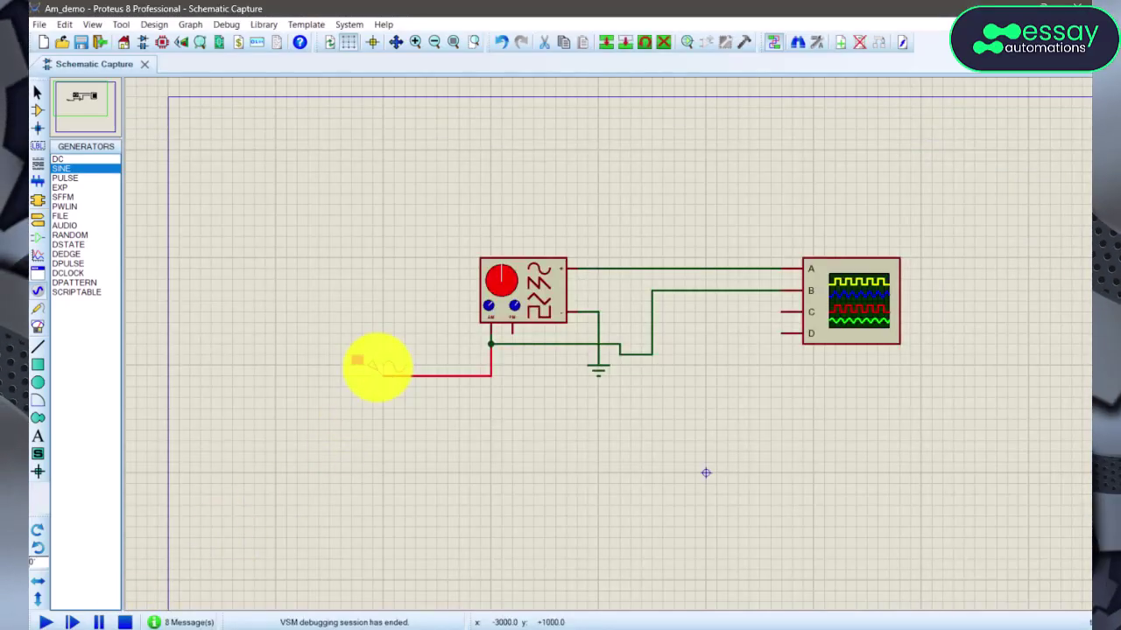
pyautogui.doubleClick(376, 366)
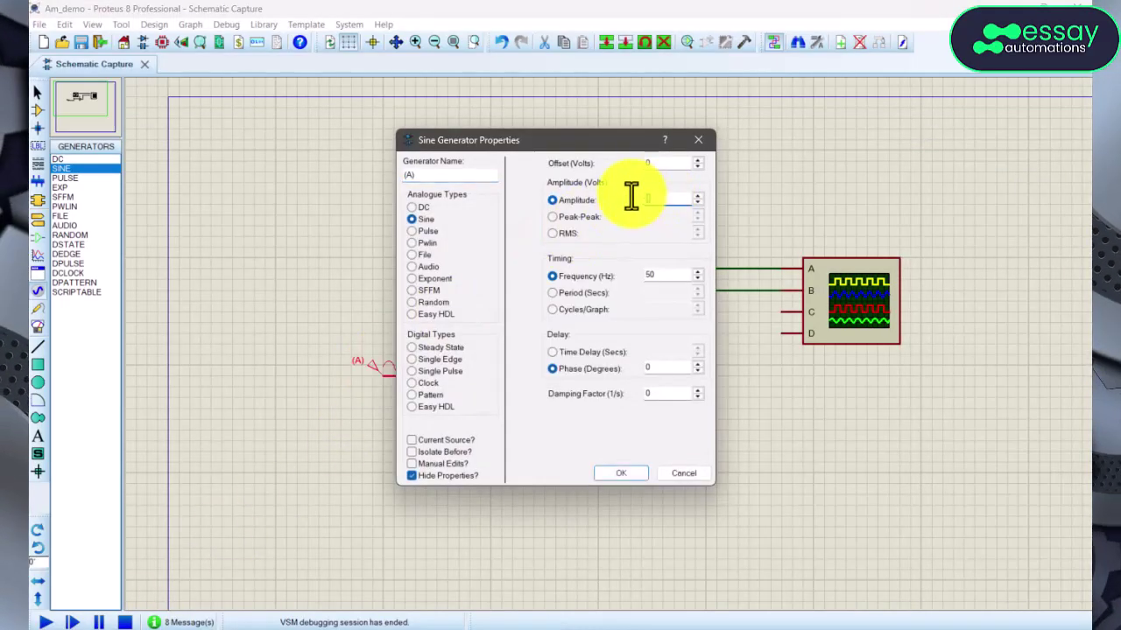
pyautogui.write('6')
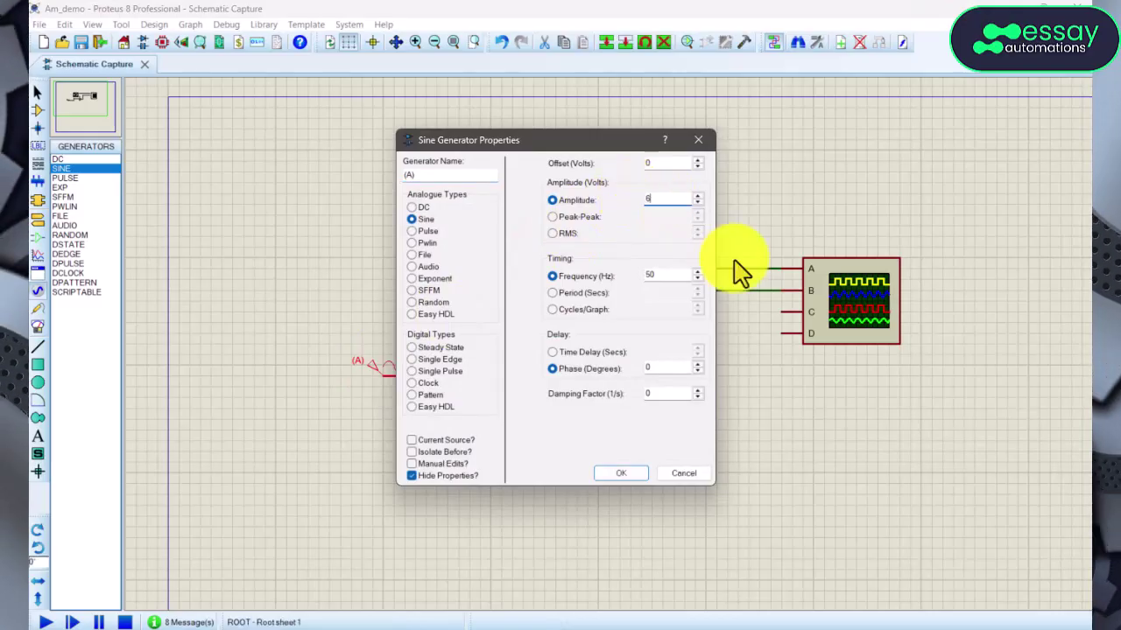
pyautogui.click(617, 473)
pyautogui.click(43, 621)
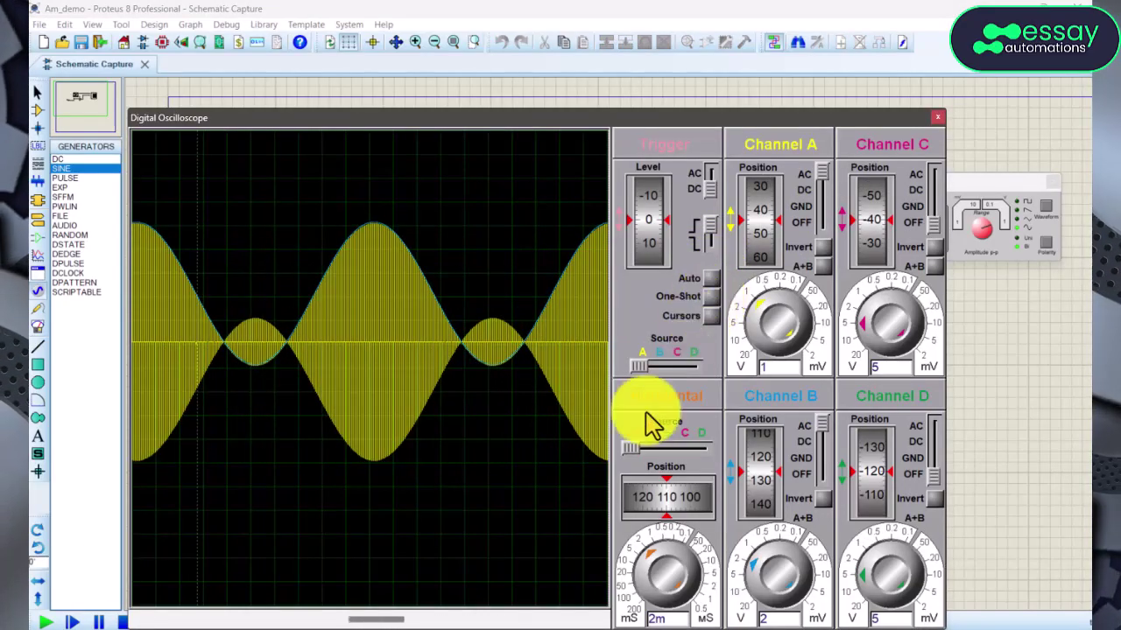
# - Shift the oscilloscope's horizontal position to about -70
pyautogui.scroll(-3, 659, 507)
pyautogui.scroll(-5, 658, 508)
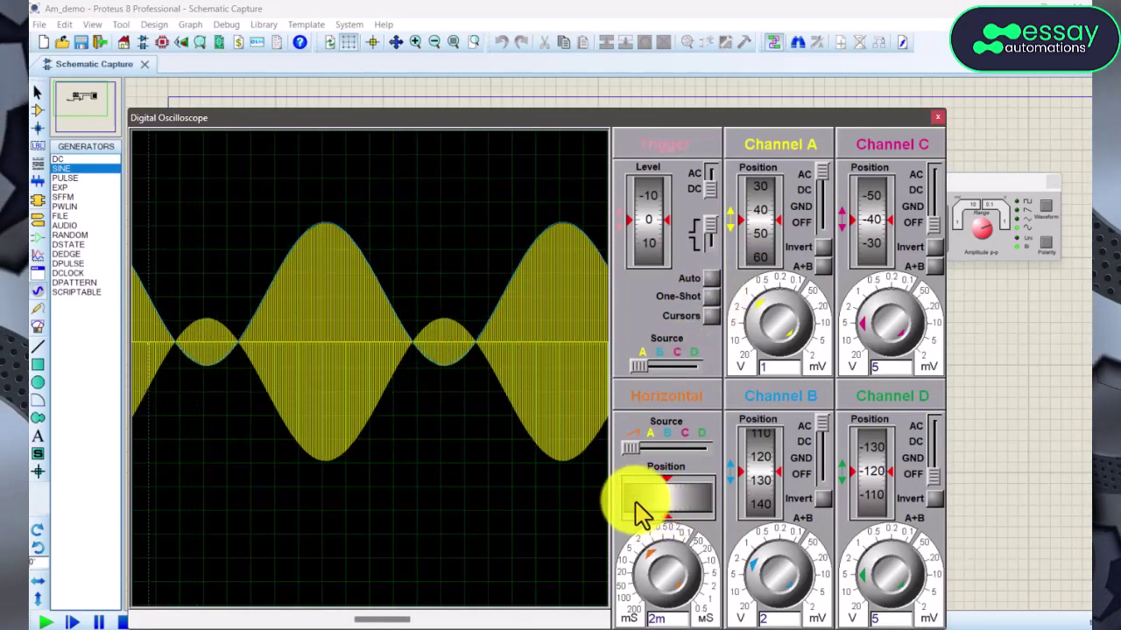
pyautogui.moveTo(665, 522); pyautogui.dragTo(567, 505)
pyautogui.click(675, 513)
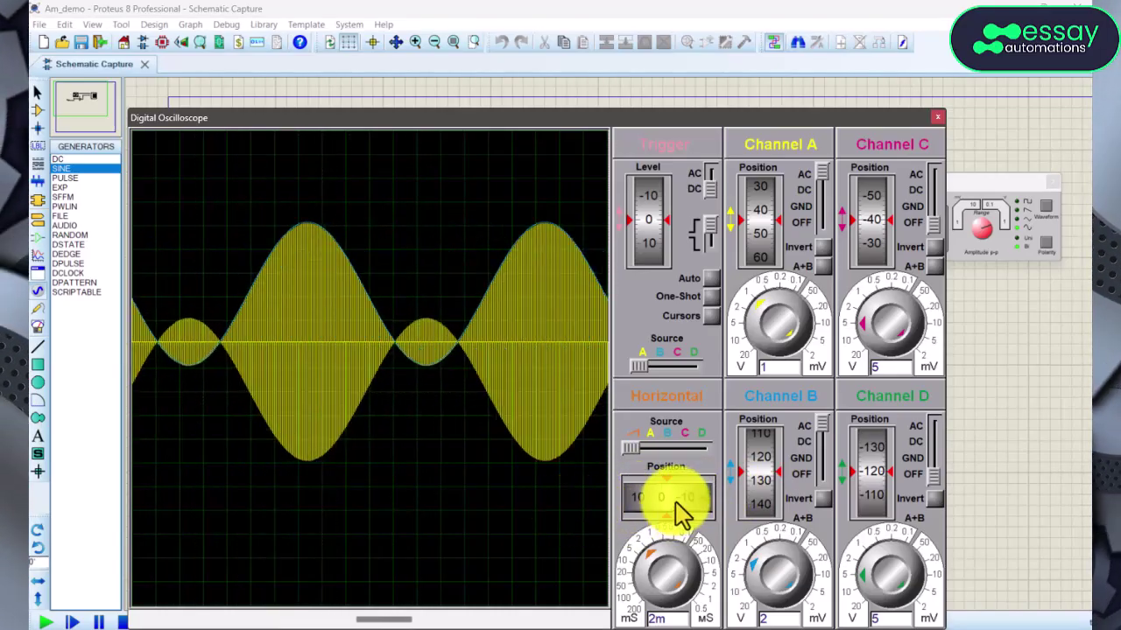
pyautogui.moveTo(682, 515); pyautogui.dragTo(660, 512)
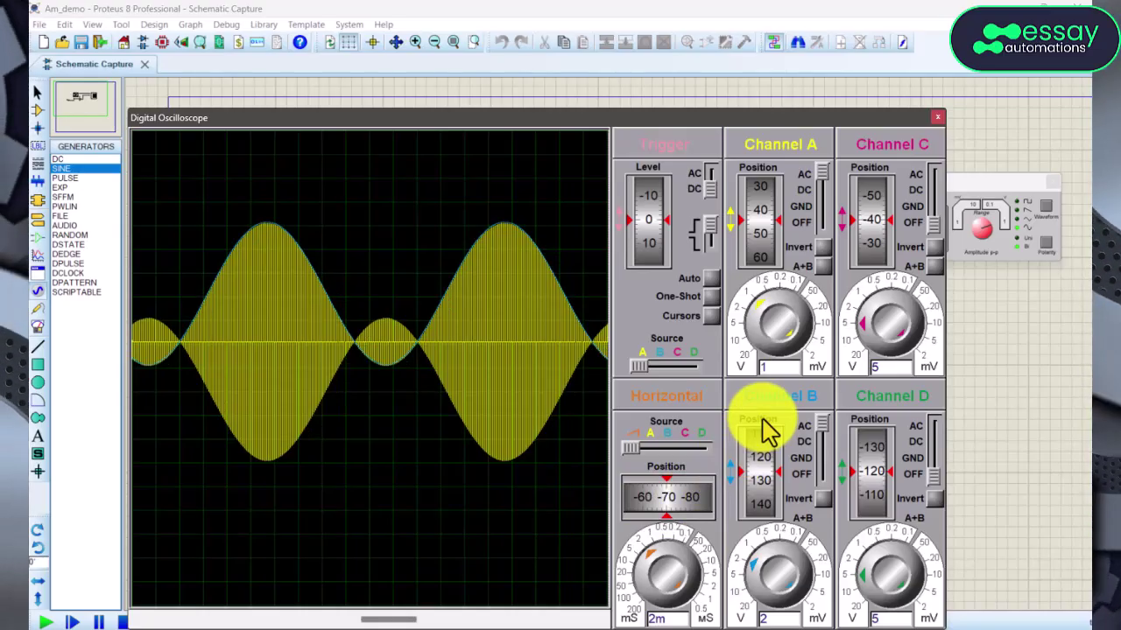
# - Stop the simulation to review the sine generator's properties without changing them, and rerun it
pyautogui.click(123, 622)
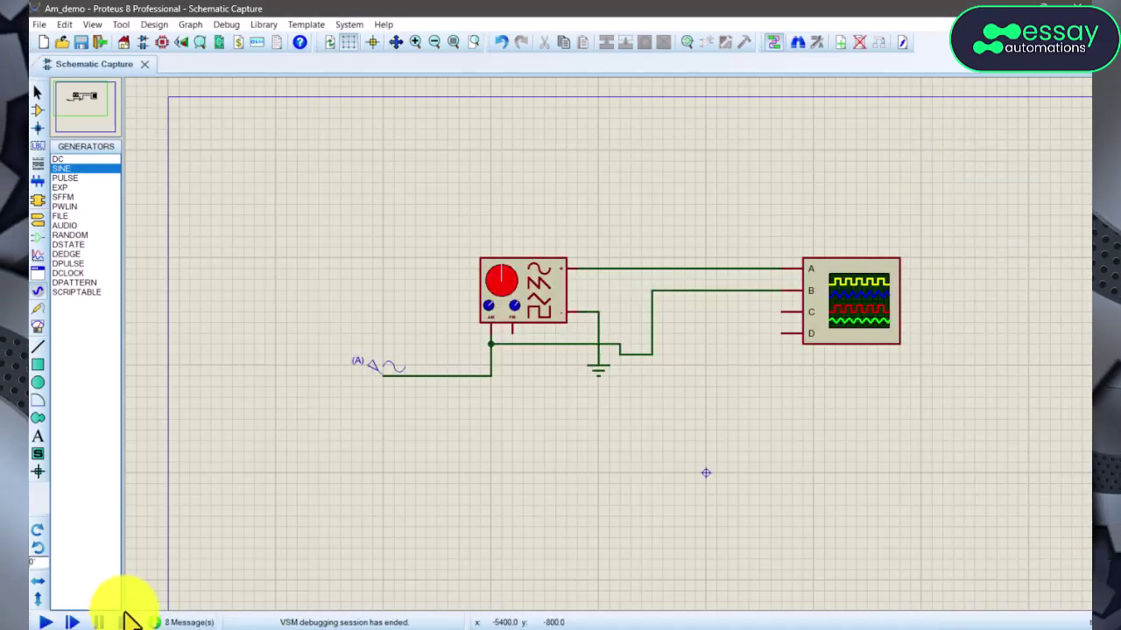
pyautogui.doubleClick(373, 365)
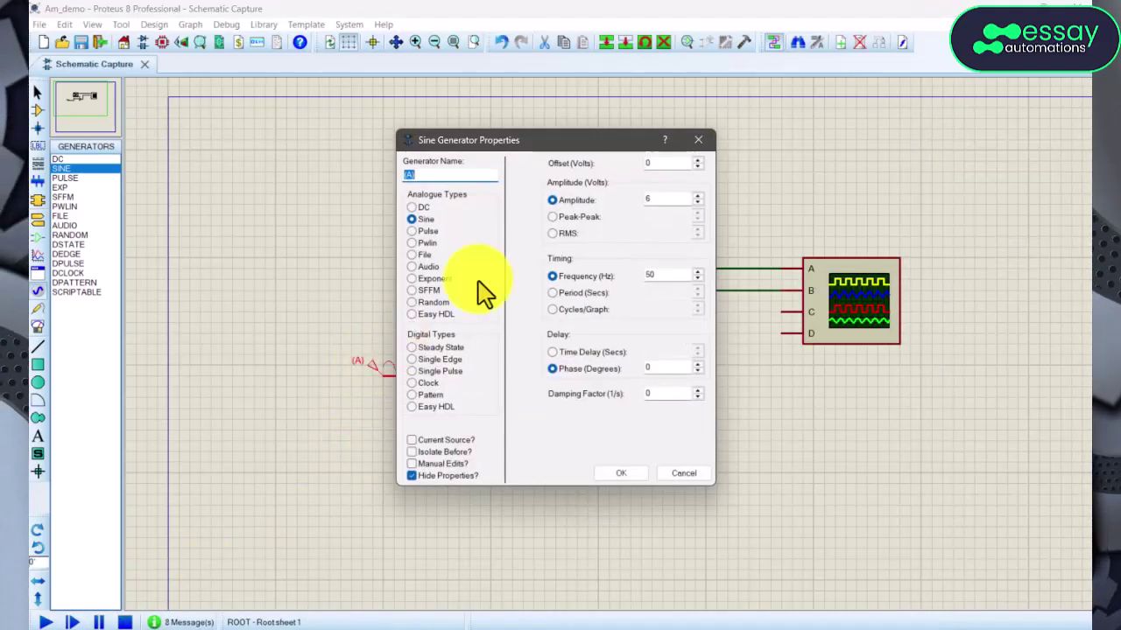
pyautogui.click(699, 140)
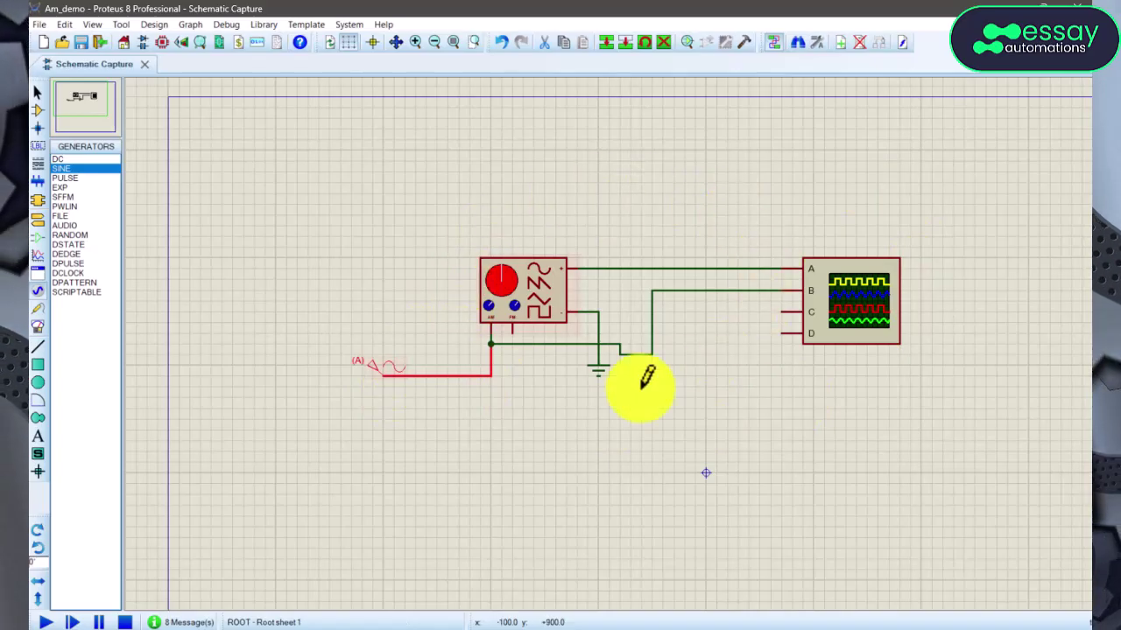
pyautogui.click(378, 378)
pyautogui.click(44, 621)
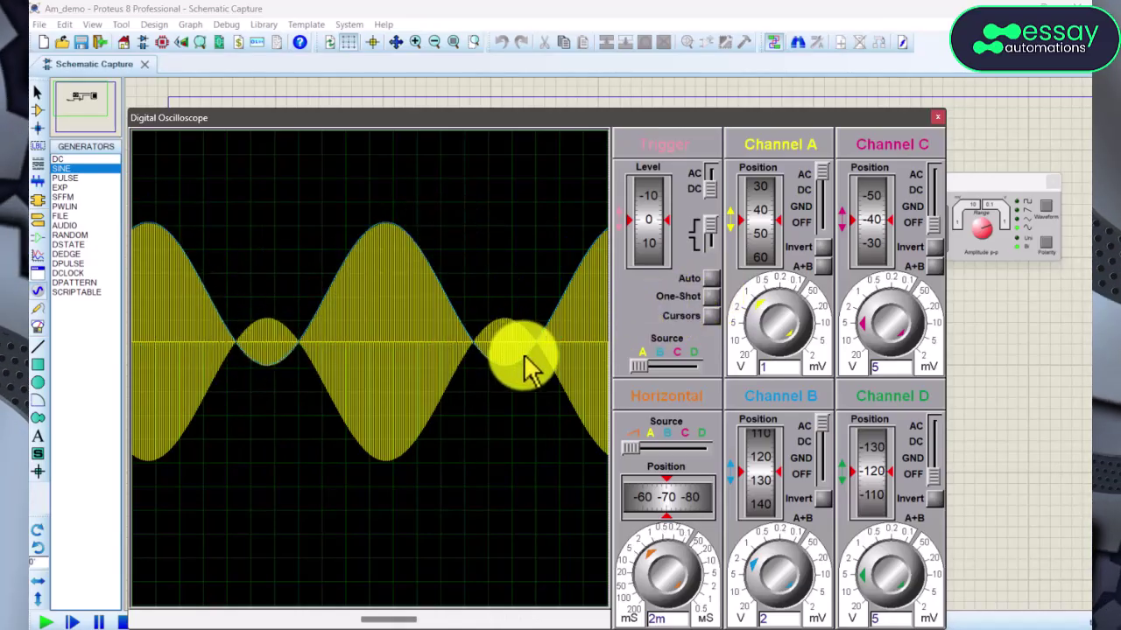
# - Realign oscilloscope channel B's trace with the modulated wave's envelope at a vertical position of about 125
pyautogui.moveTo(768, 463)
pyautogui.mouseDown()
pyautogui.moveTo(779, 420)
pyautogui.moveTo(787, 466)
pyautogui.mouseUp()
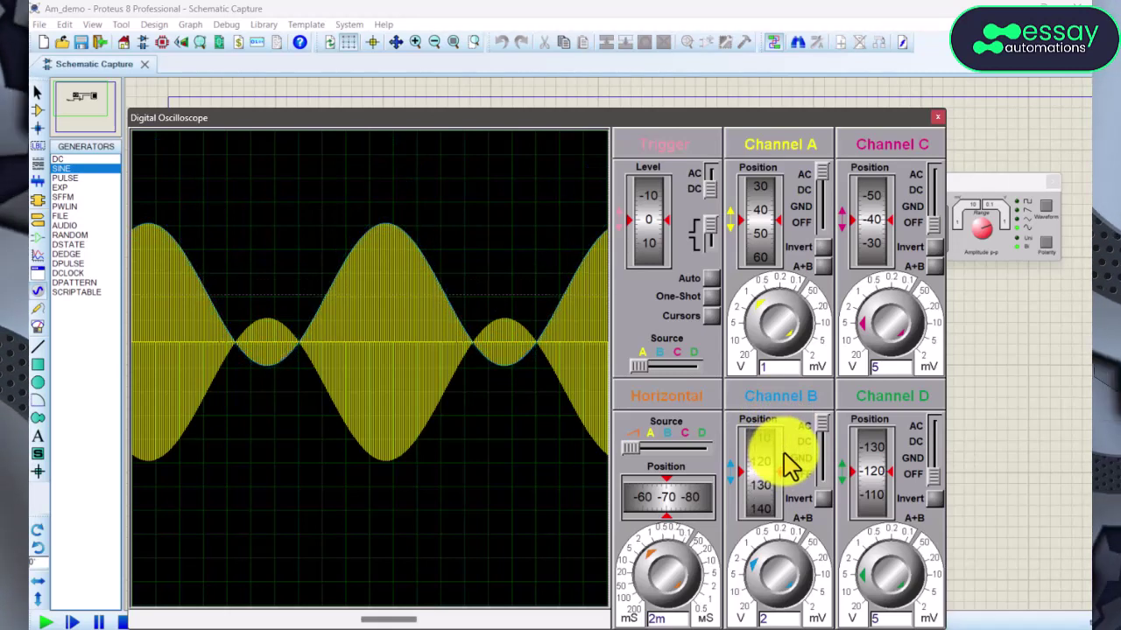
pyautogui.moveTo(788, 466); pyautogui.dragTo(778, 464)
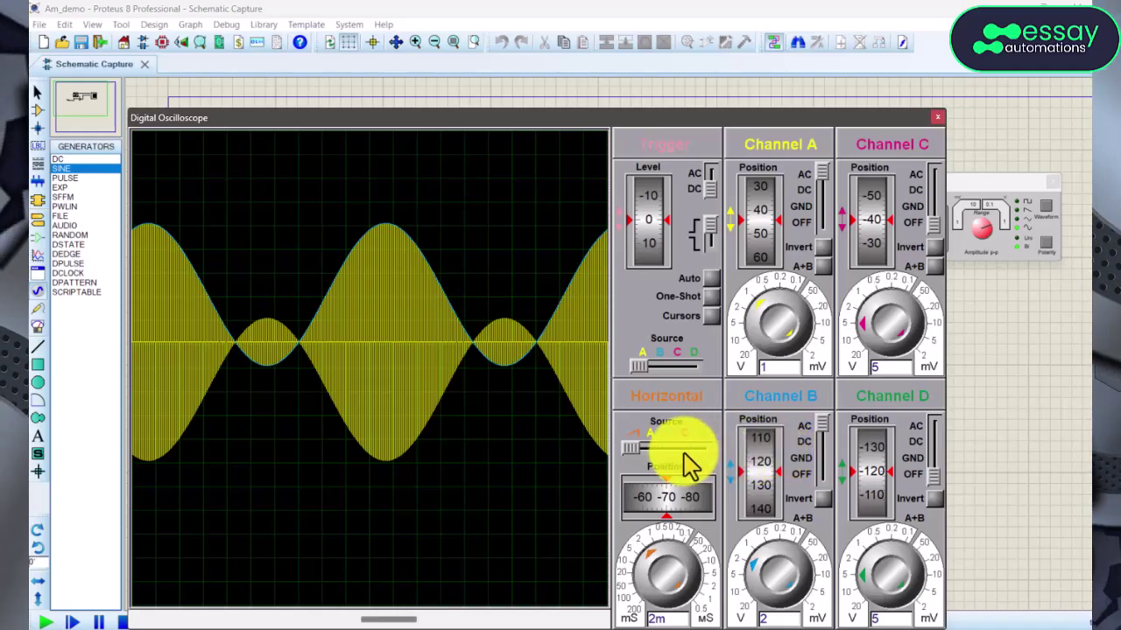